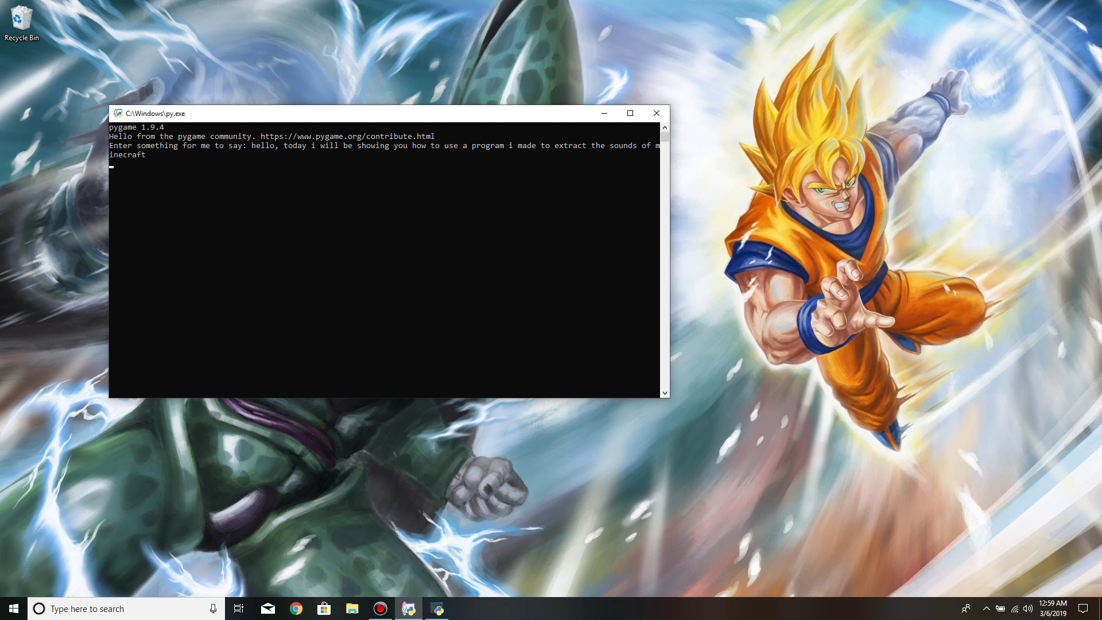
- Enter "first follow the link in the description to download the program" at the speech console's prompt
text(first )
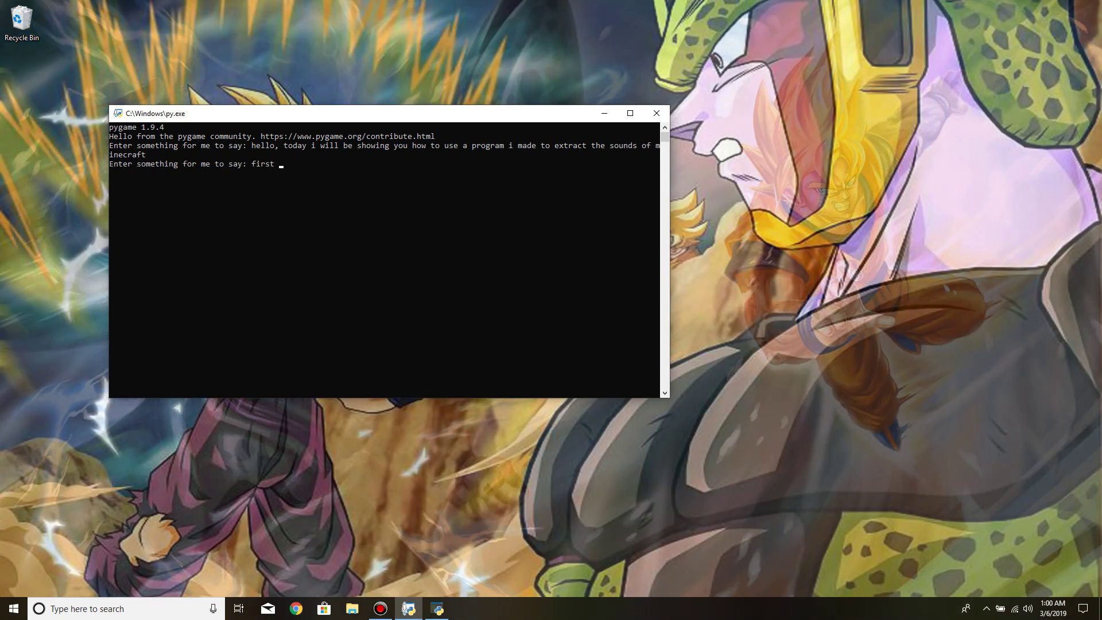
text(follow the l)
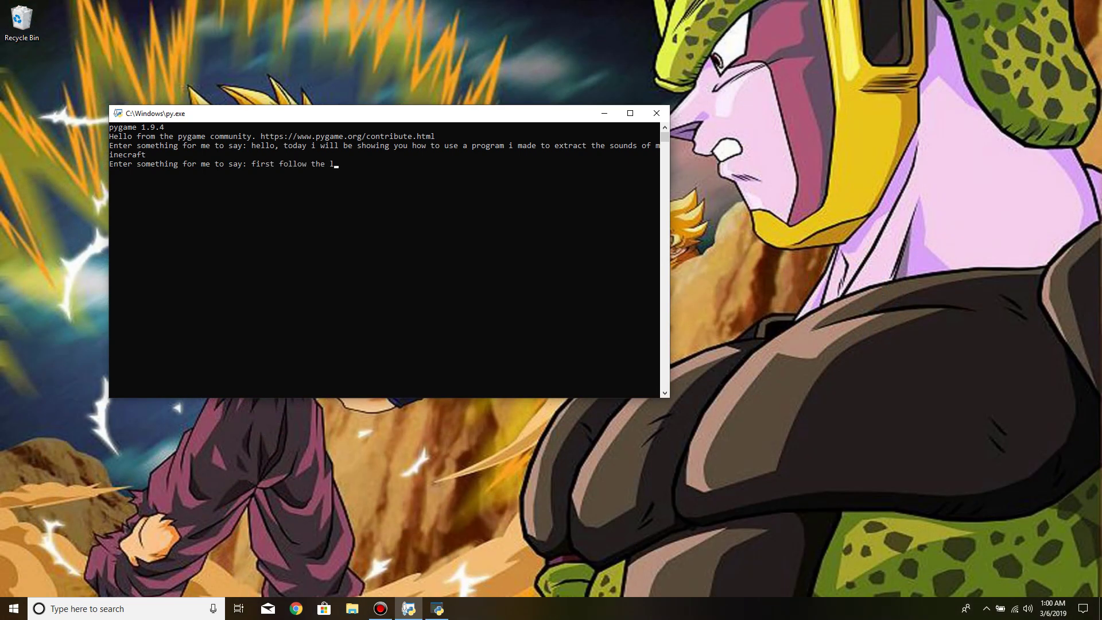
text(ink in the description to download)
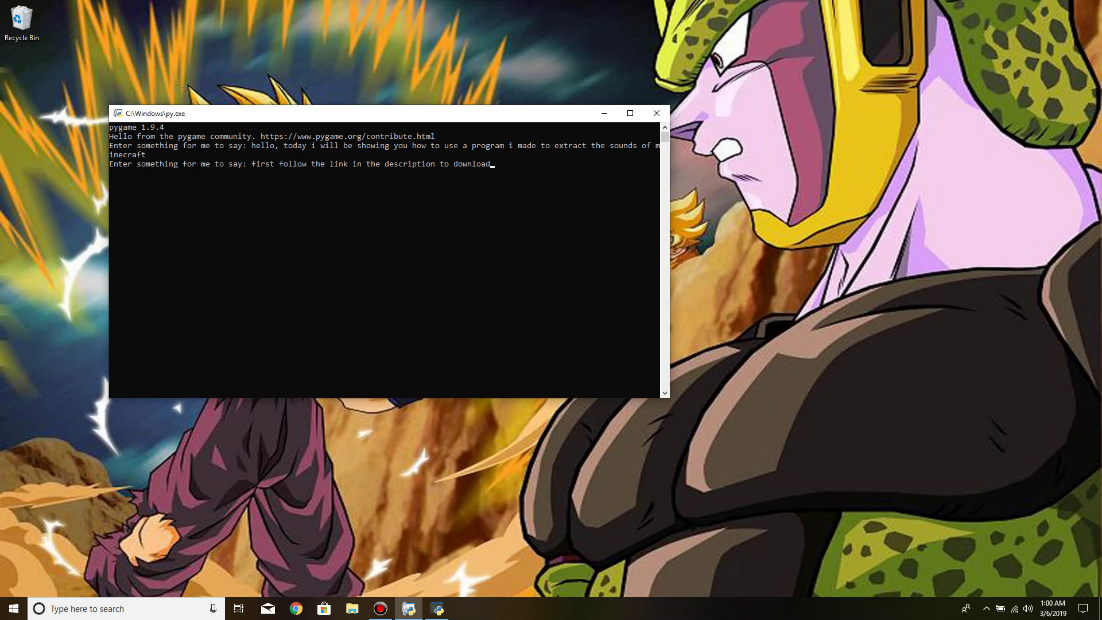
text( the program)
click(296, 609)
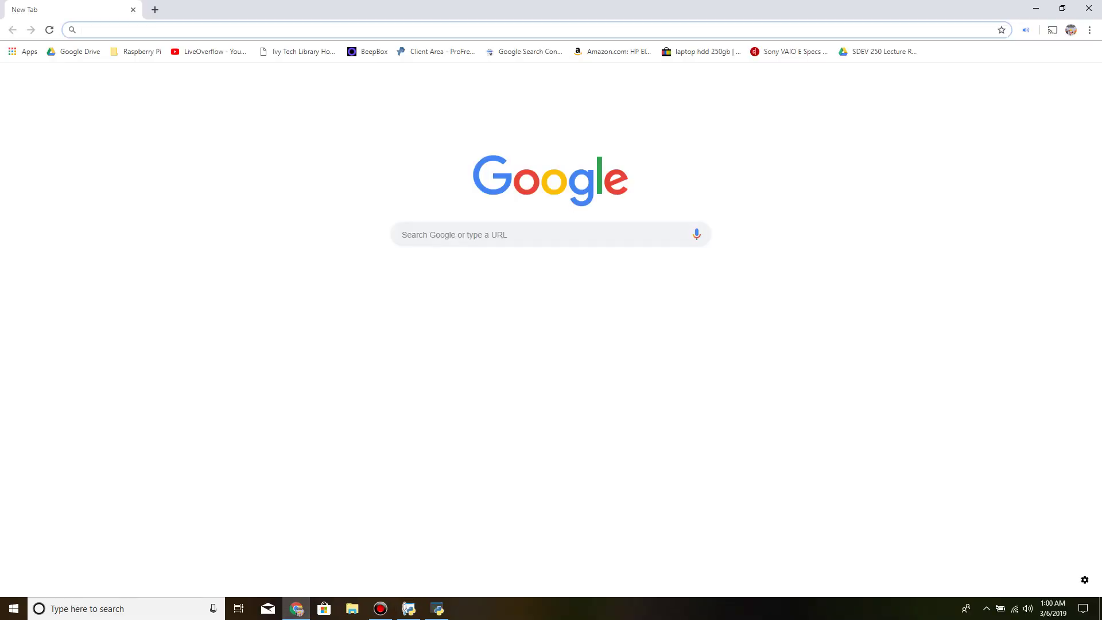
text(https://www.mediafire.com/file/kc4n3awcvnlb3xz/MinecraftSoundGrabber.exe/file)
key(Return)
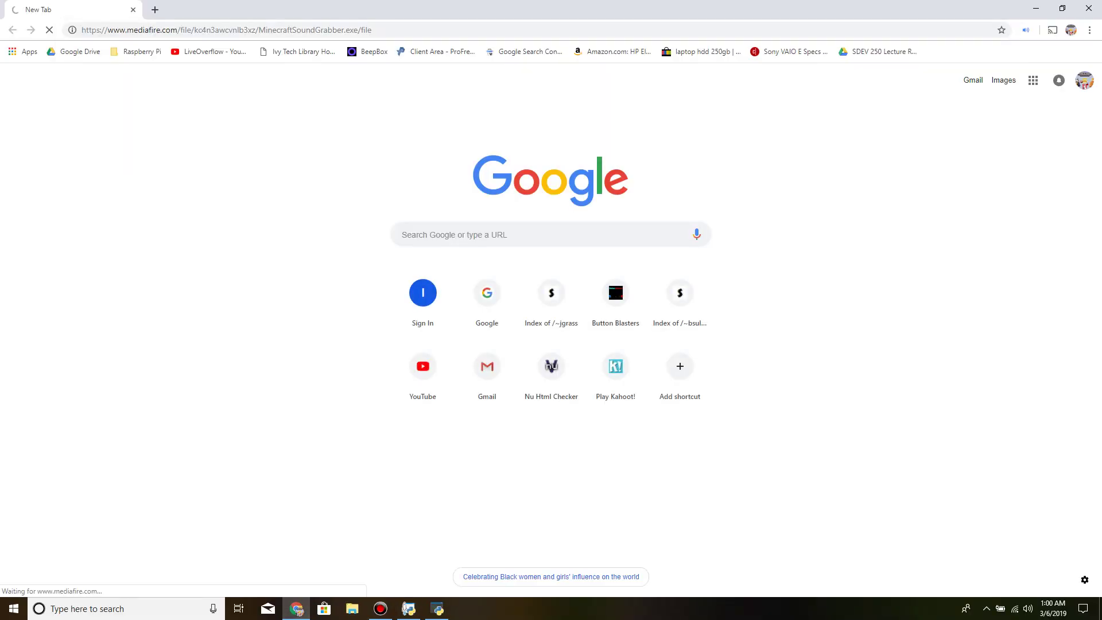
click(756, 137)
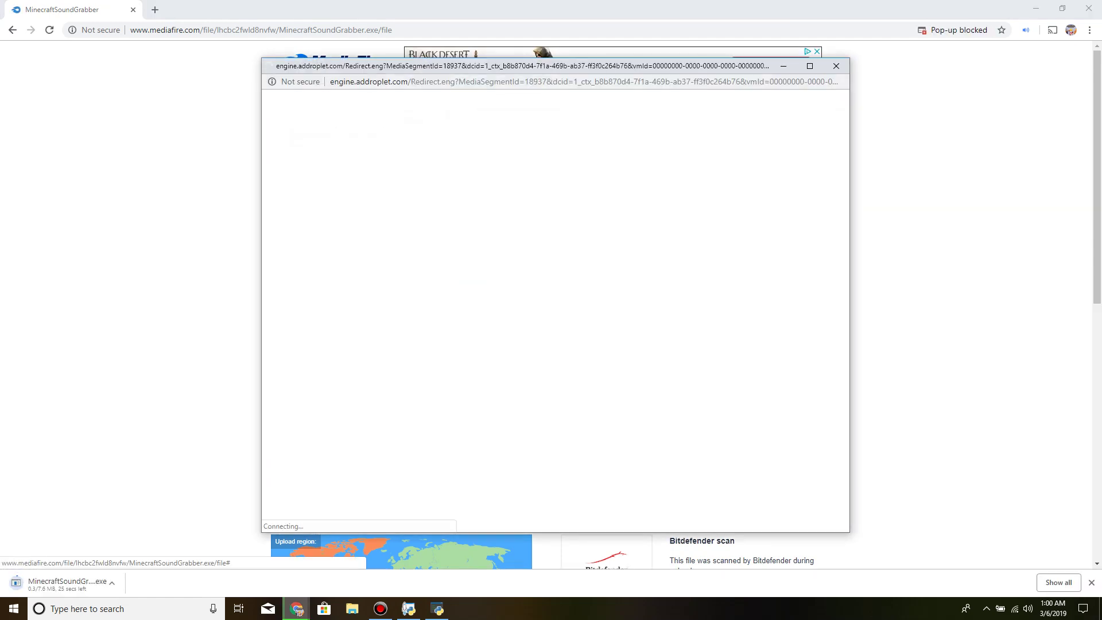
click(837, 65)
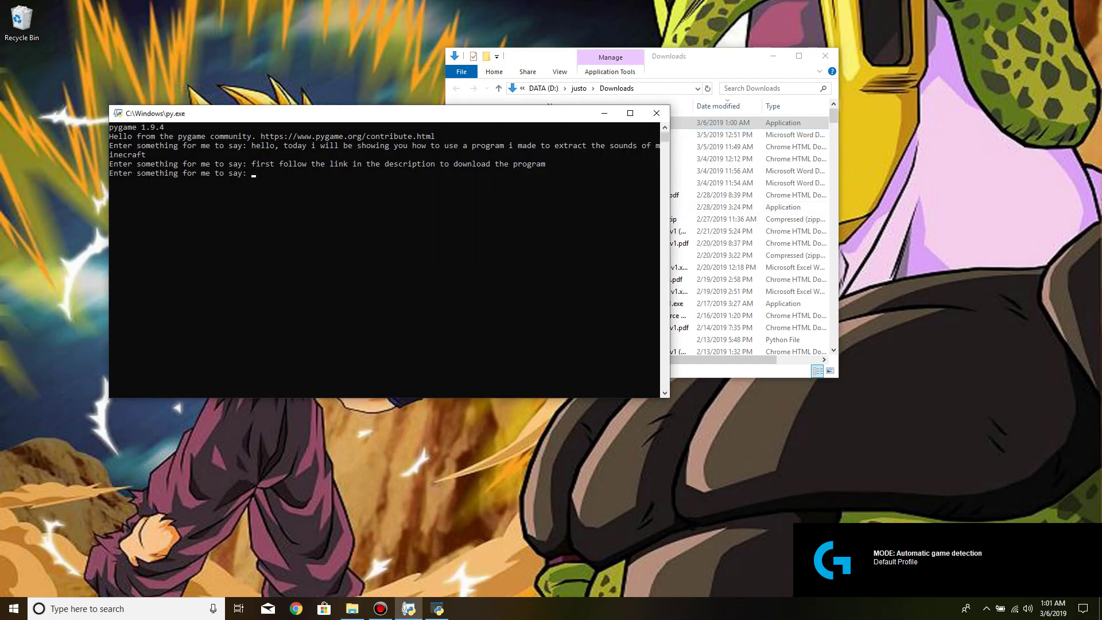
- Enter "next move the program to where you want to keep it" in the console and move MinecraftSoundGrabber.exe from Downloads to the desktop
text(next move the program )
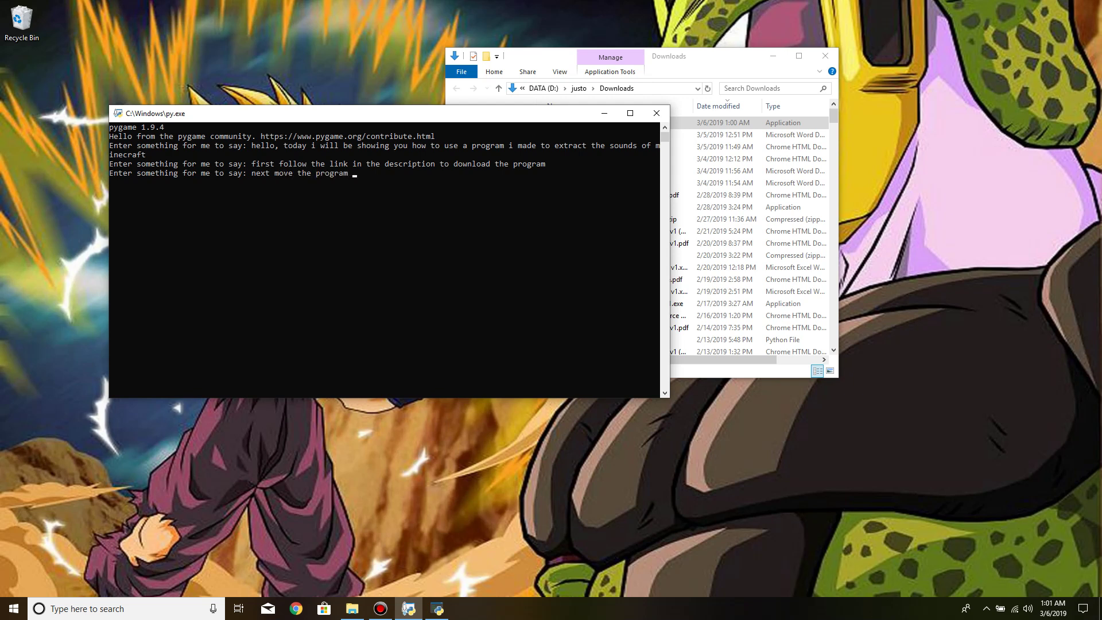
text(to where  you want to keep it)
drag(709, 55, 942, 57)
drag(402, 113, 380, 333)
drag(834, 123, 327, 86)
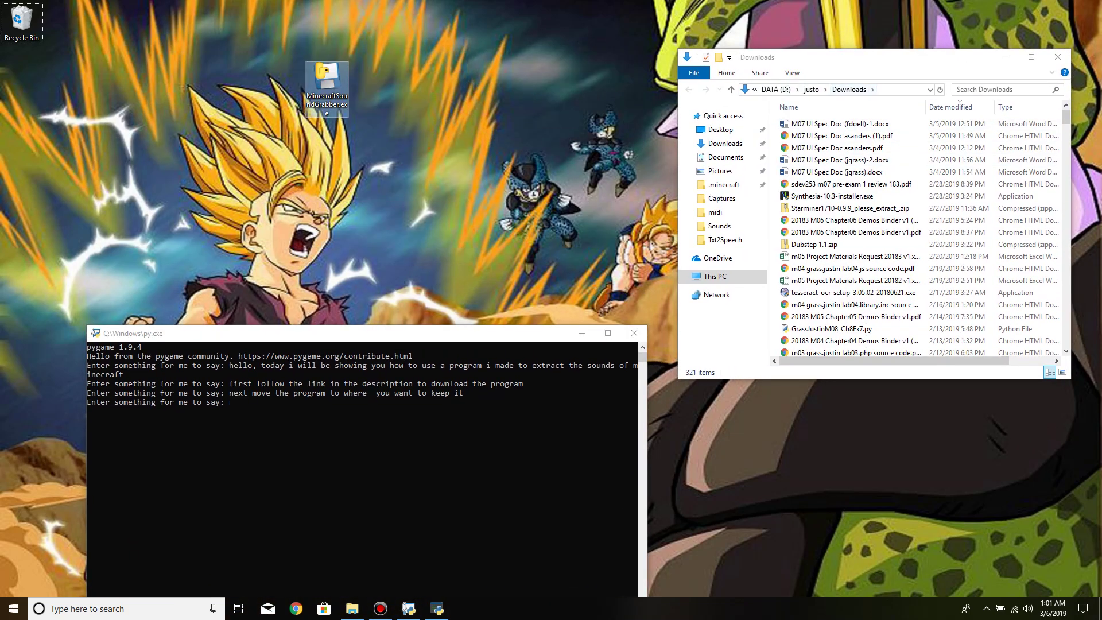
click(1058, 57)
- Enter "open the program" in the speech console and launch MinecraftSoundGrabber.exe from the desktop
drag(344, 333, 744, 98)
text(open the program)
double_click(326, 81)
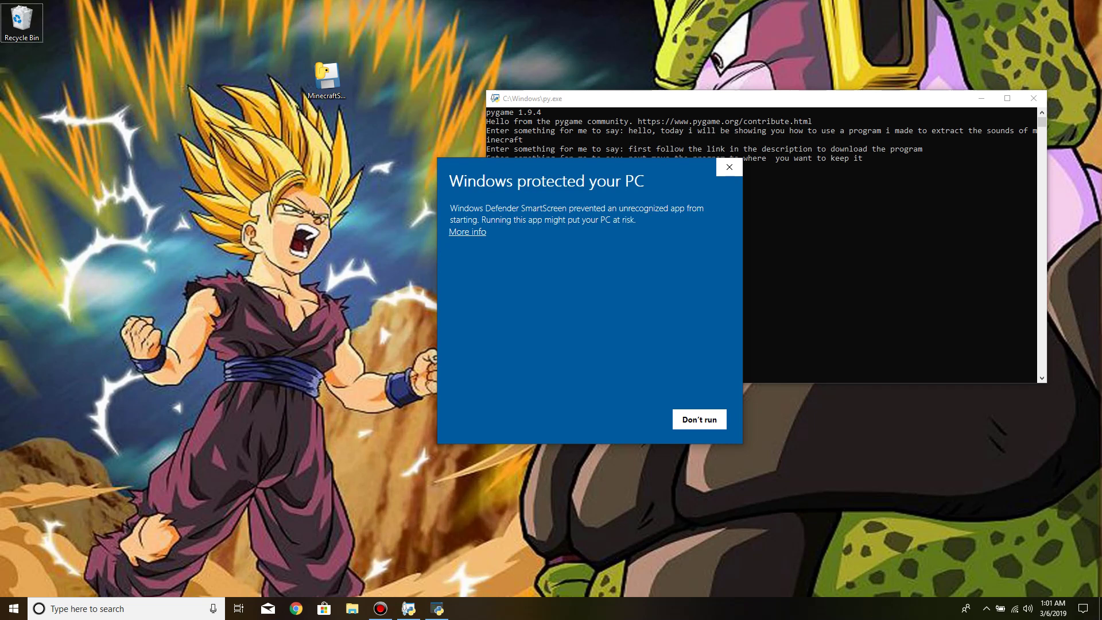
drag(725, 167, 377, 130)
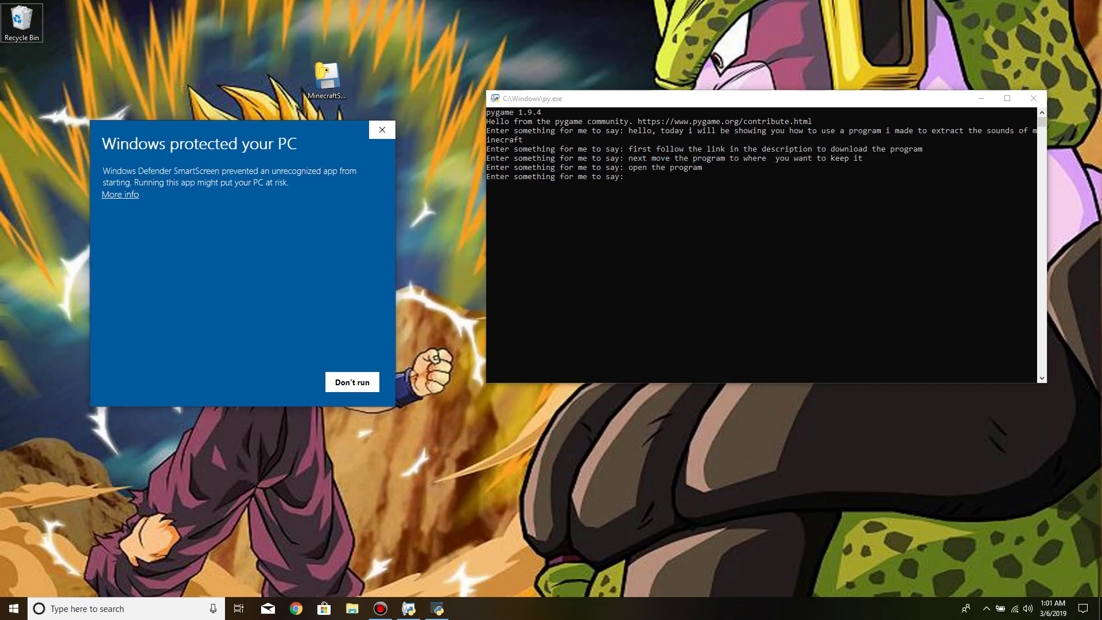
- Enter "windows smart defender is trying to prevent it from running because it is unrecognized" in the speech console
key(alt+Tab)
text(windows)
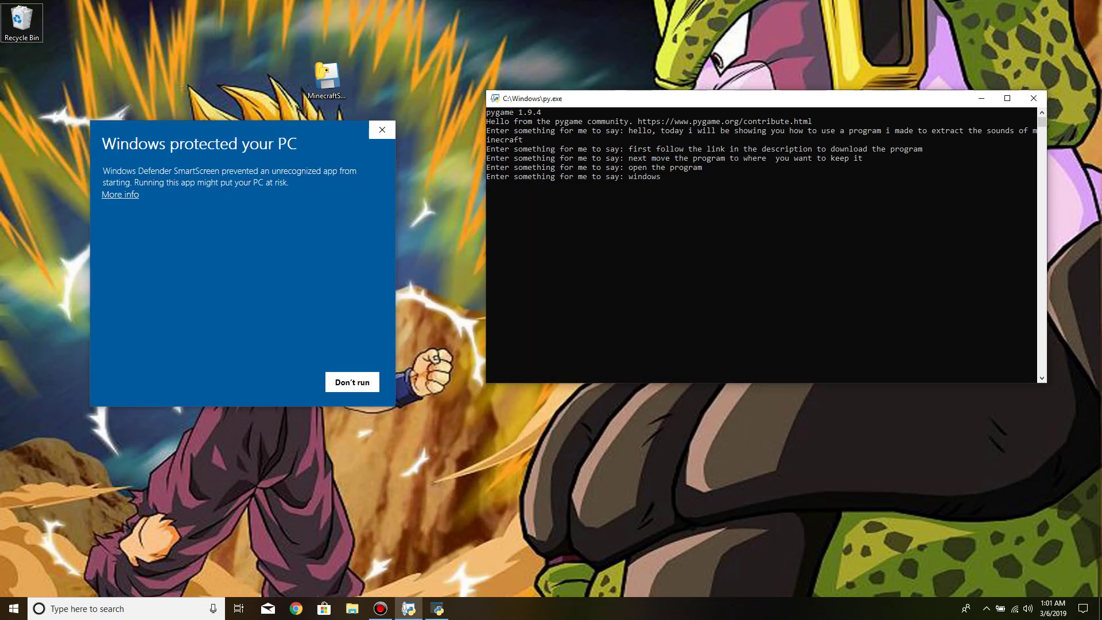
text( smart defender is trying to prevet)
key(BackSpace)
text(nt it )
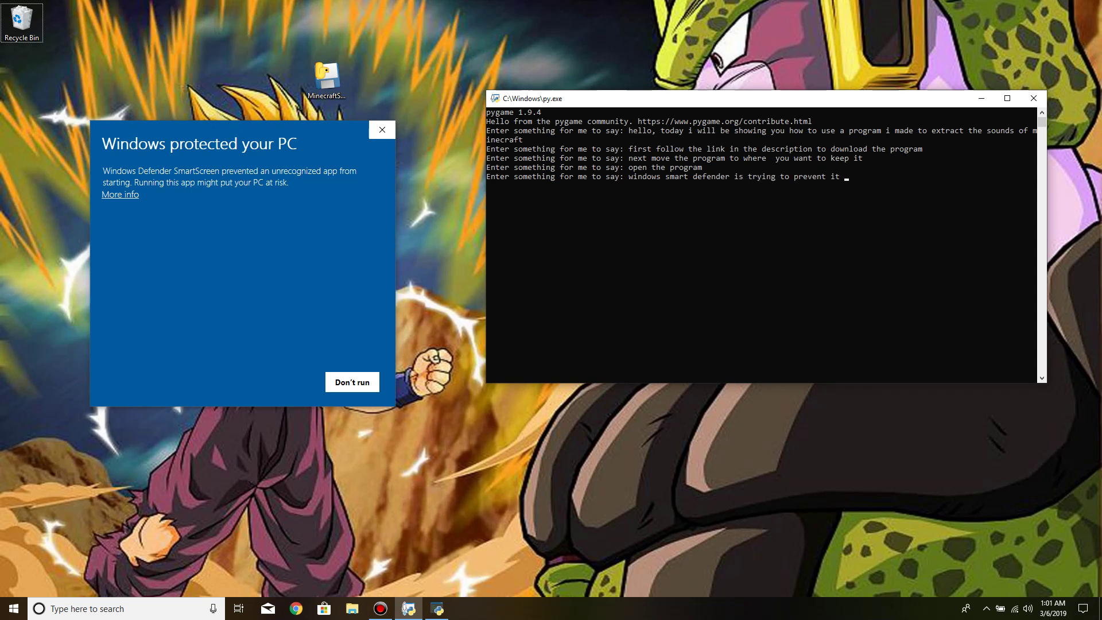
text(from running because it is unrecognized)
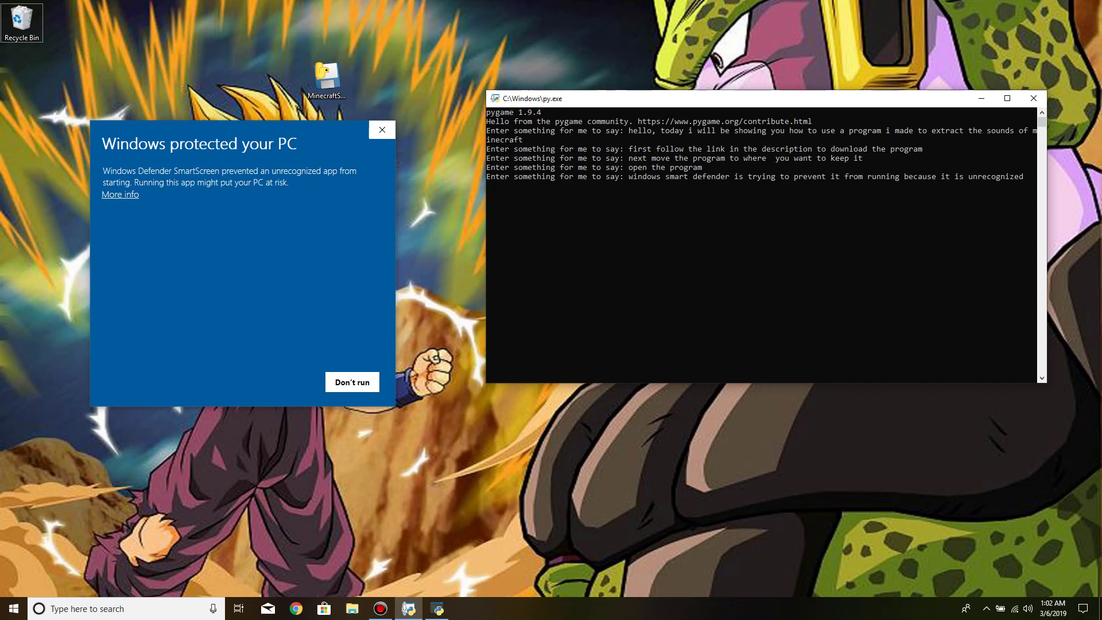
- Enter "but this program is safe so we will just click more and run anyway" in the console and allow the blocked program to run
text(but this program is safe so we will)
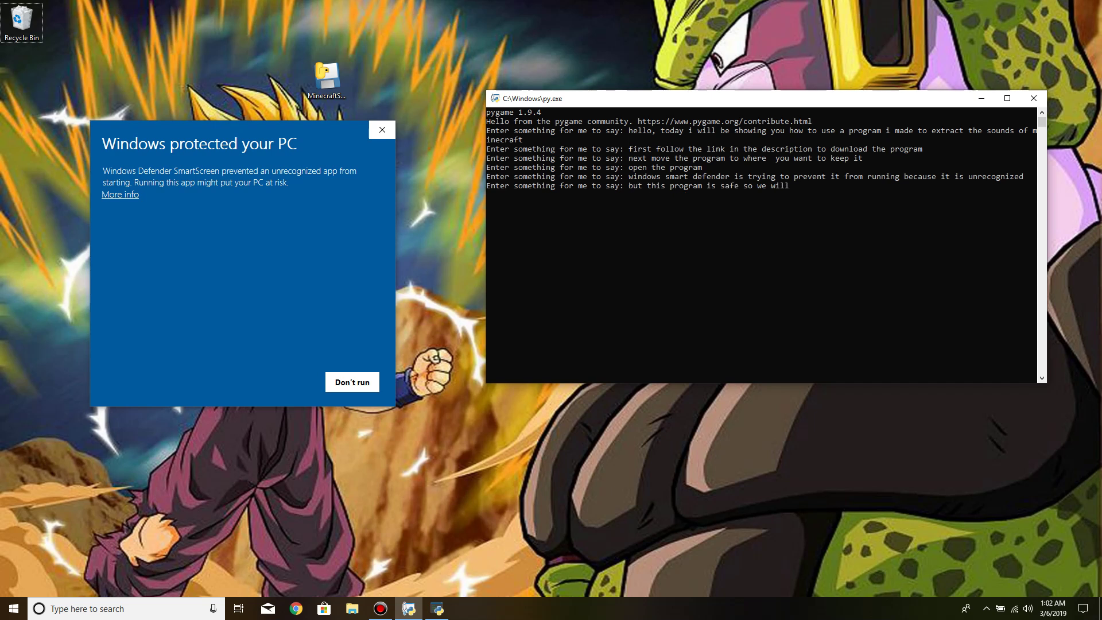
text( just click more and run anyway)
click(120, 194)
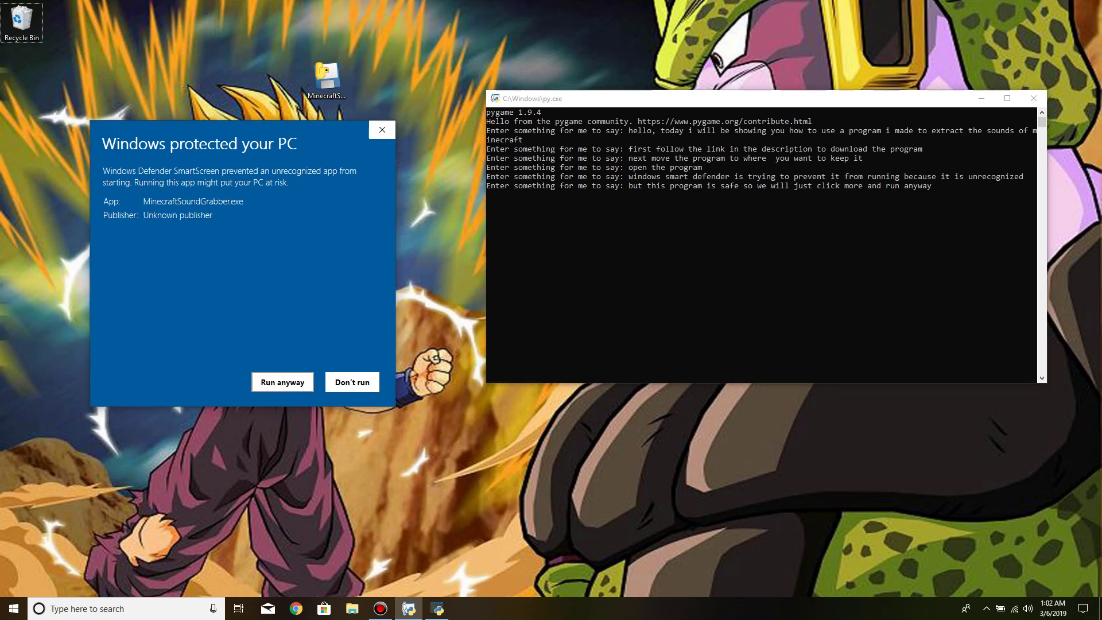
click(283, 382)
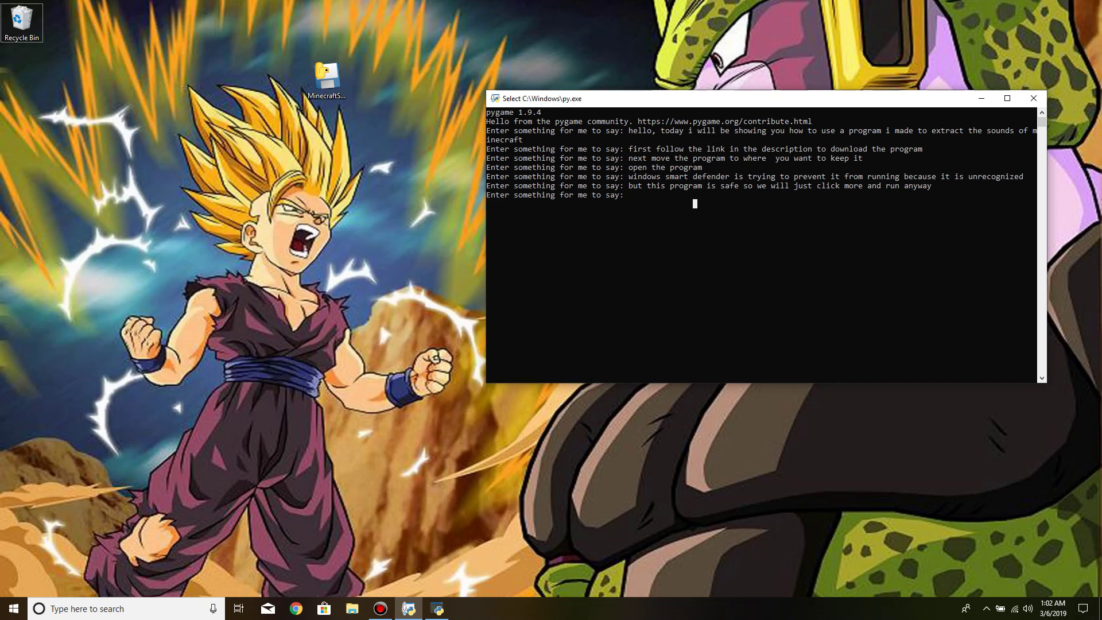
- Enter "then click generate" in the speech console and start generating in the Default Minecraft Soundpack Generator
text(tg)
key(BackSpace)
text(hen cl)
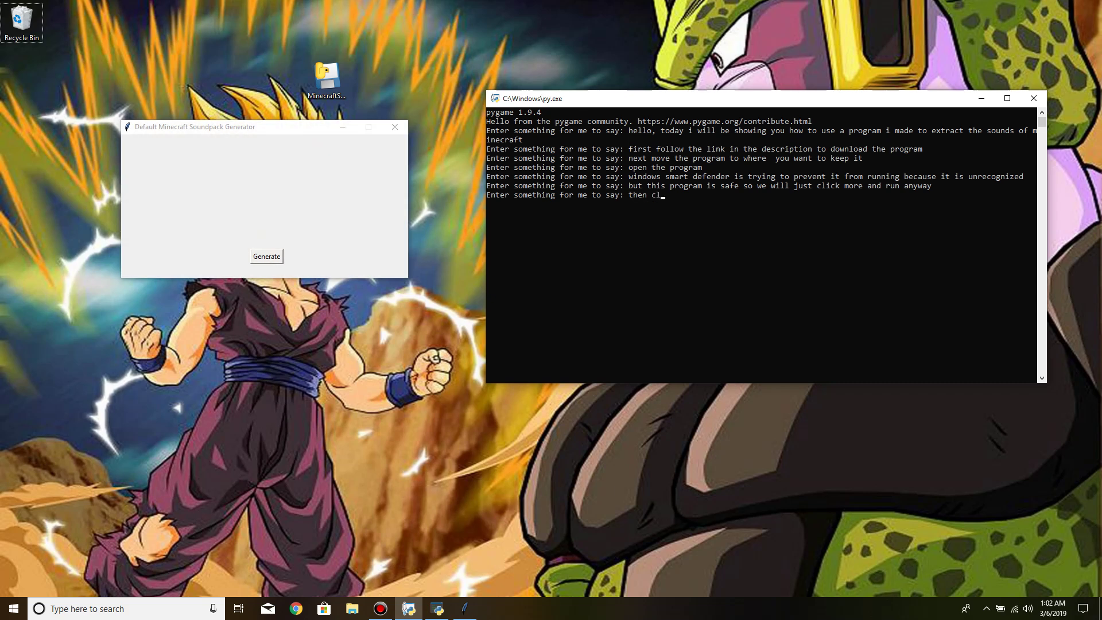
text(ick generate)
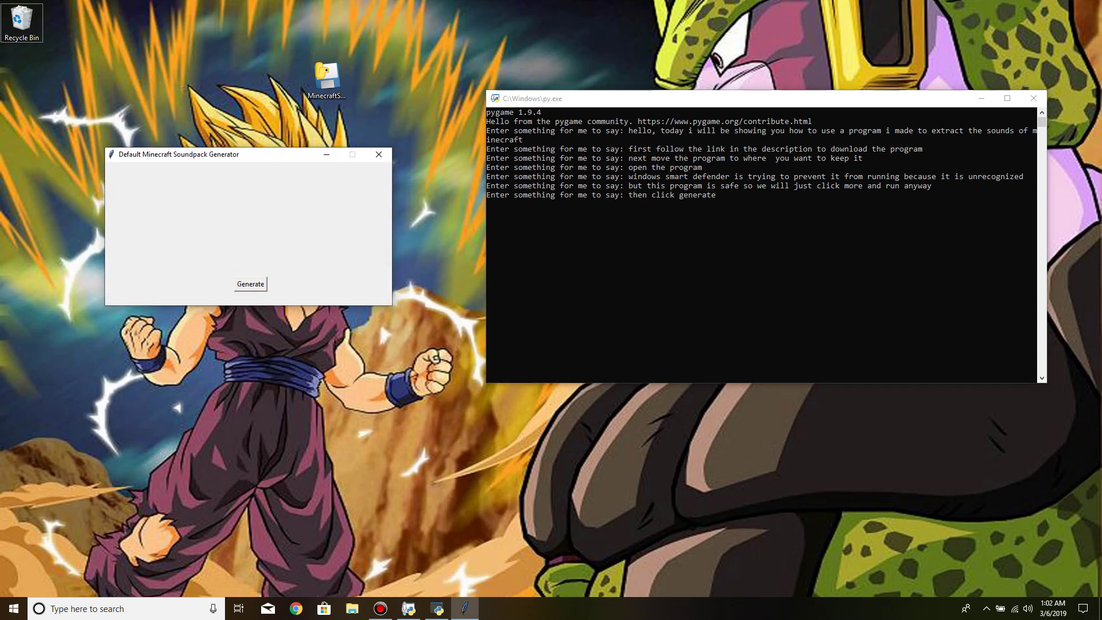
click(268, 283)
- Enter "select then version of minecraft you would like to extract sounds from" in the speech console
key(alt+Tab)
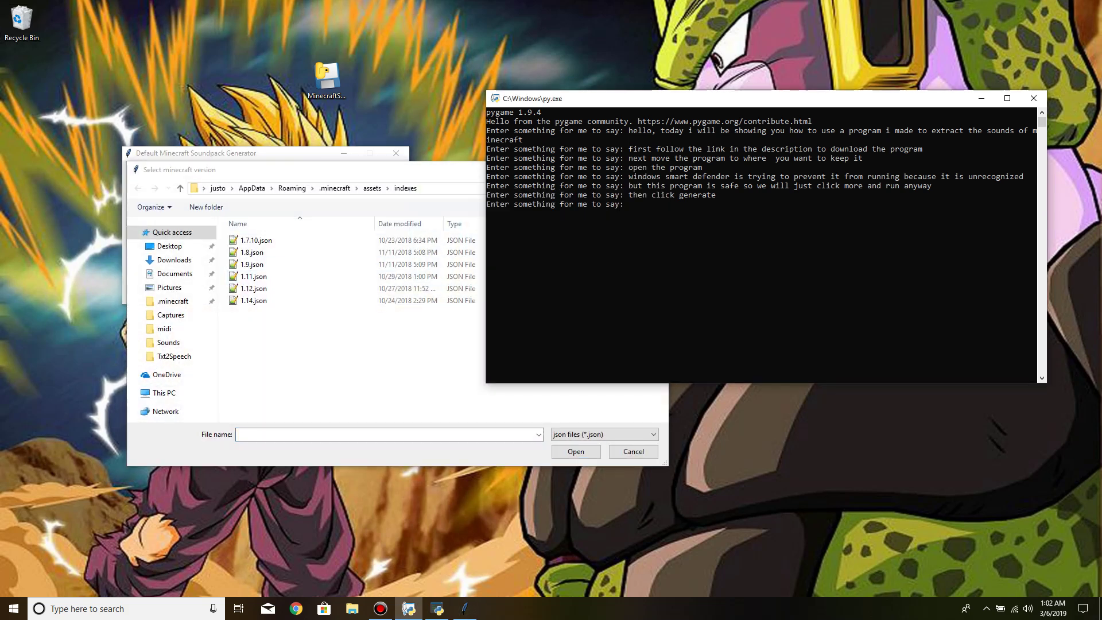
key(BackSpace)
key(BackSpace)
text(select then version of minecraft you w)
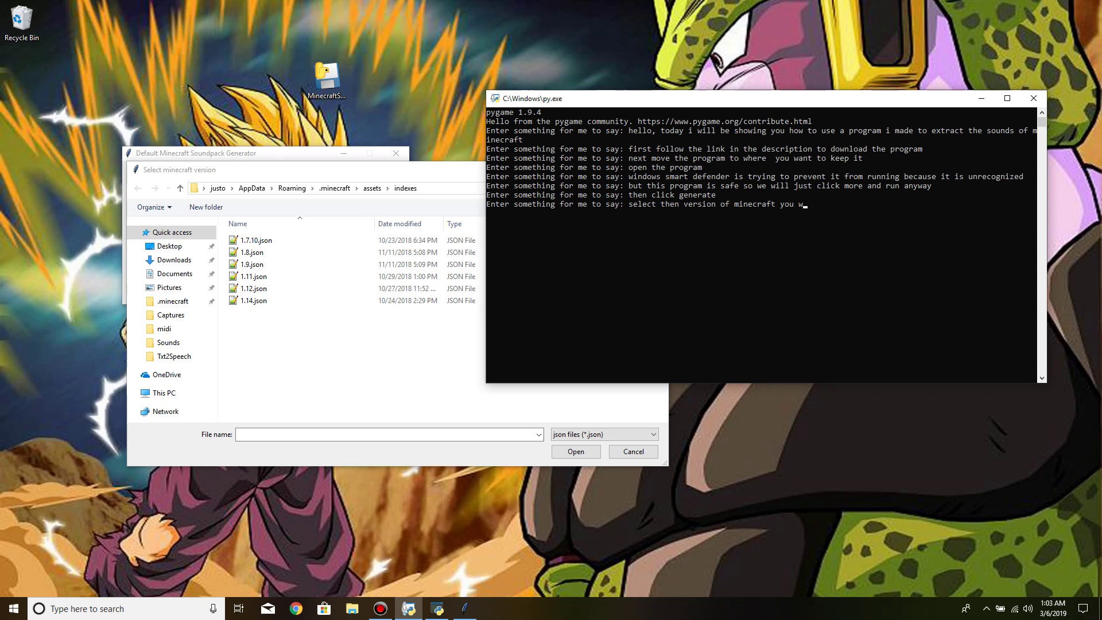
text(ould like to extract sounds from)
key(Return)
- Enter "note that you must play the version once before or the version will not appear here" in the console and load version file 1.14.json
click(253, 301)
drag(287, 169, 207, 242)
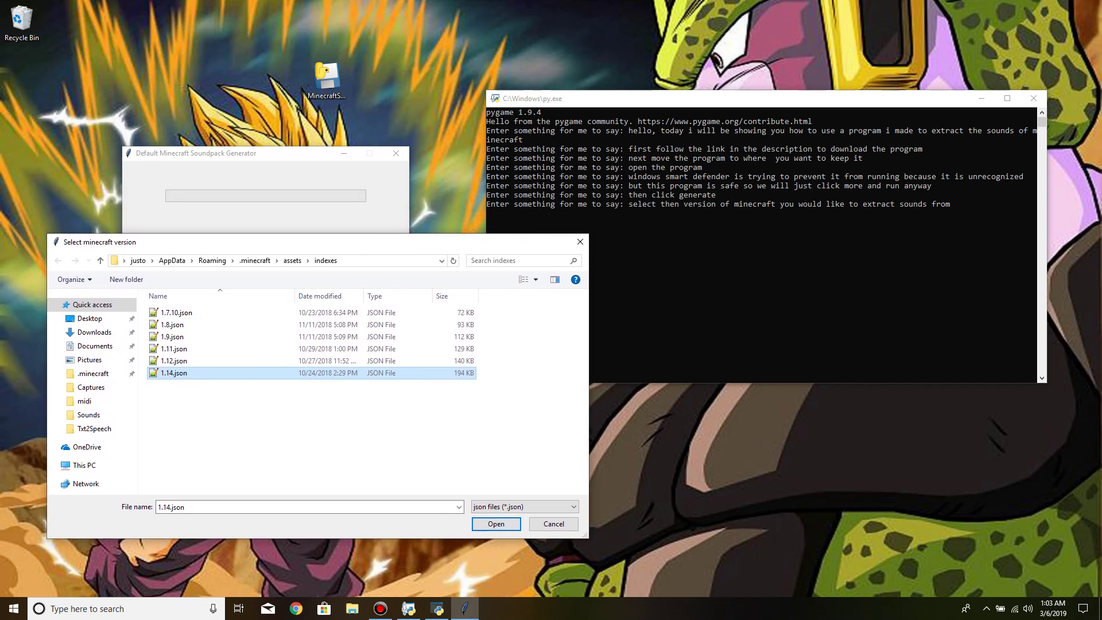
key(alt+Tab)
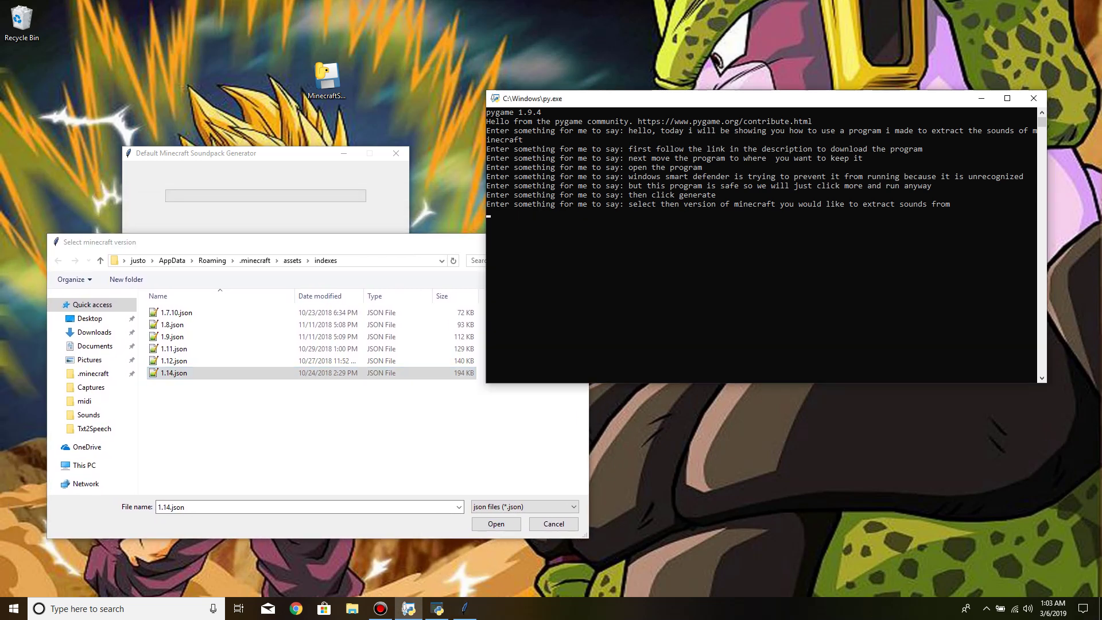
text(note that you must )
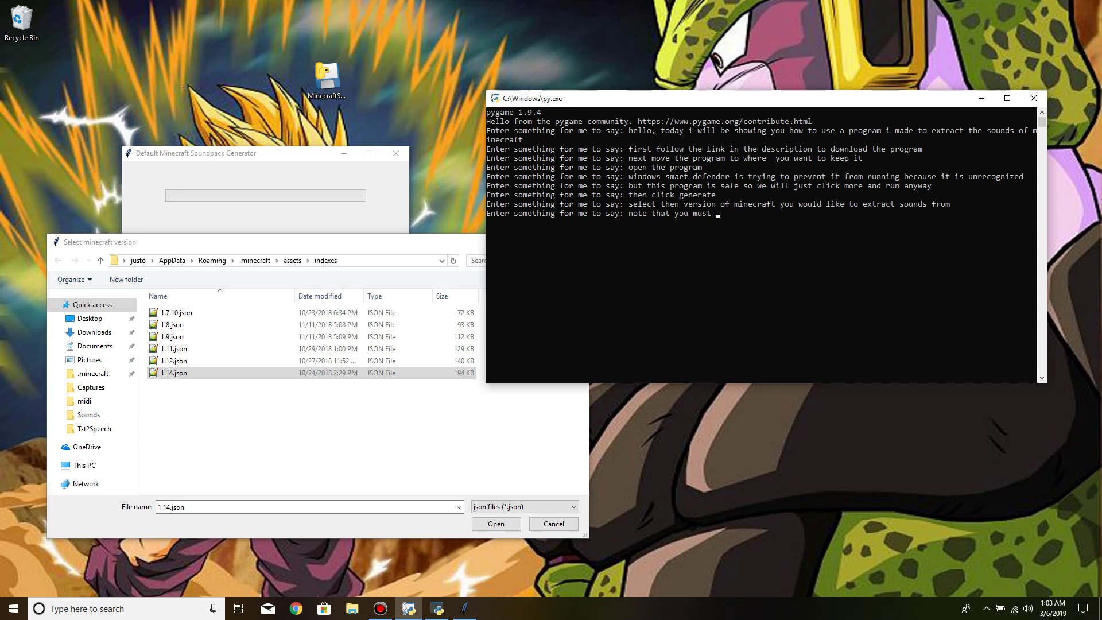
text(play the version once before or the version will not appear here)
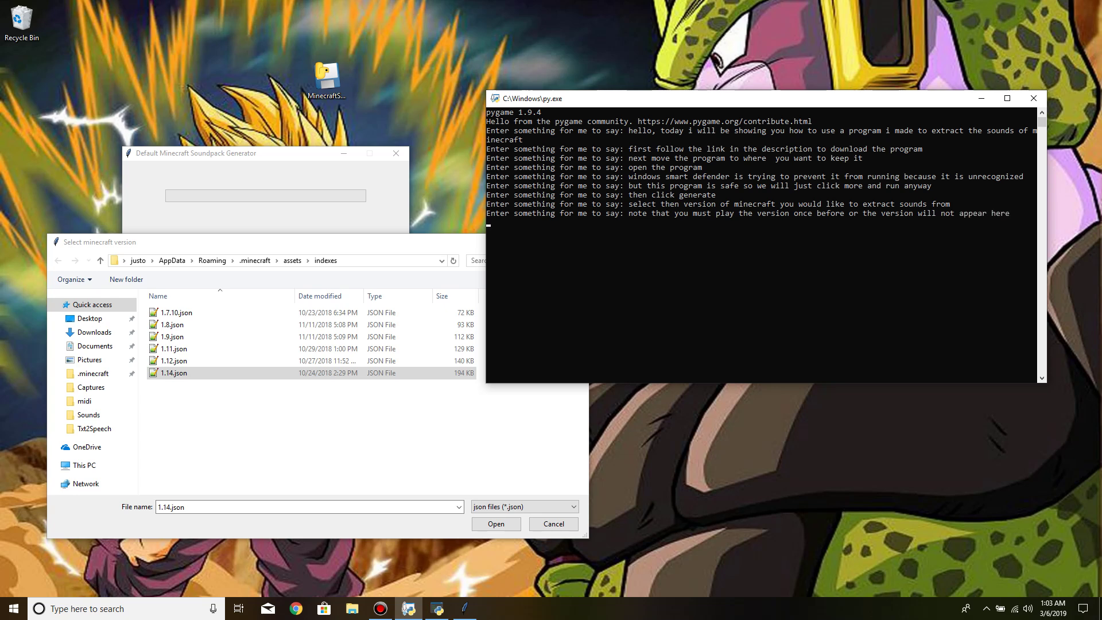
click(166, 242)
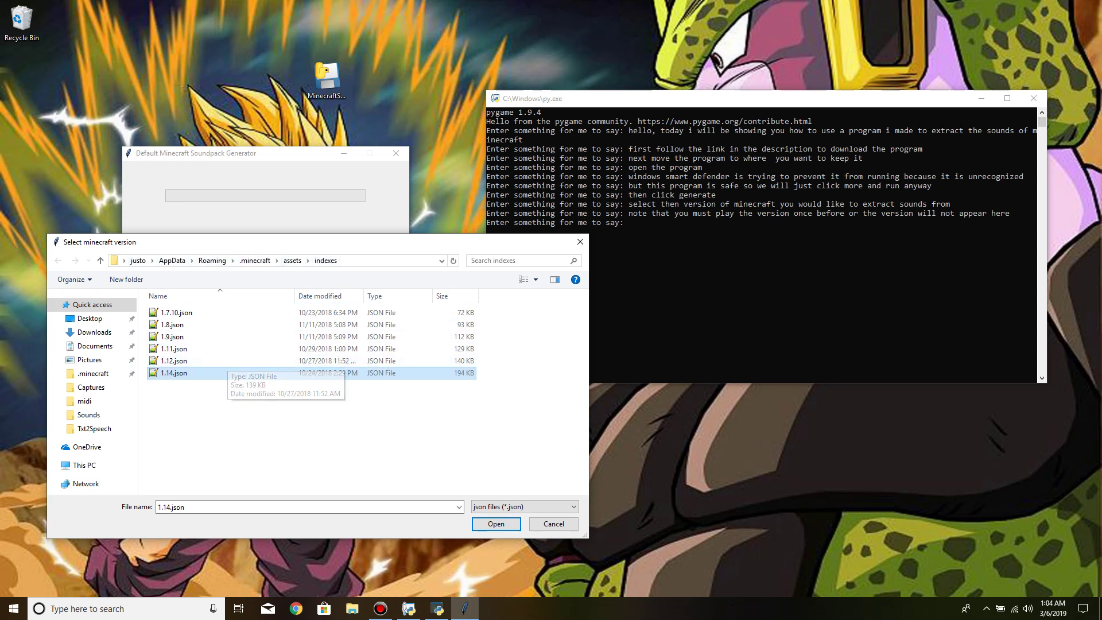
click(496, 523)
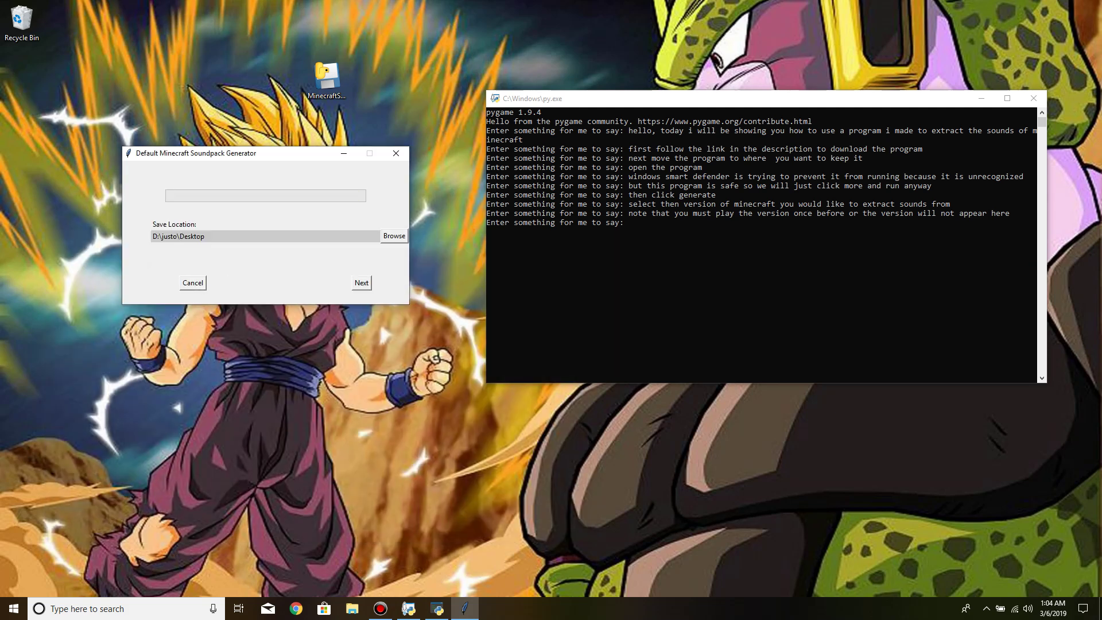
- Enter "it has now grabbed the sounds and their locations" in the speech console
key(alt+Tab)
text(it has now )
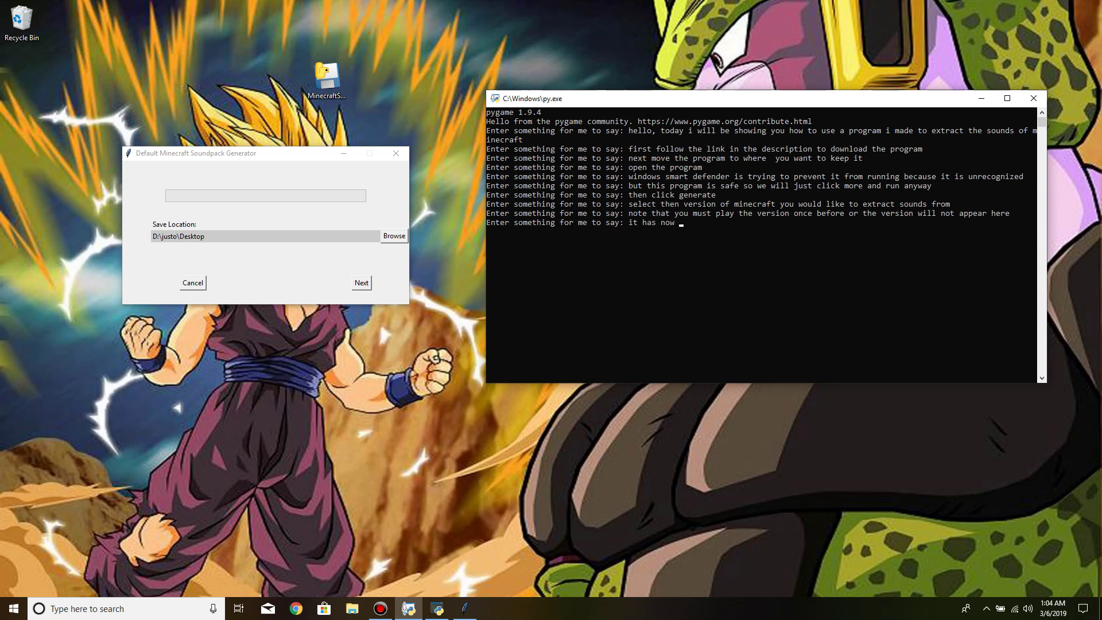
text(grabbed the sounds and their locations)
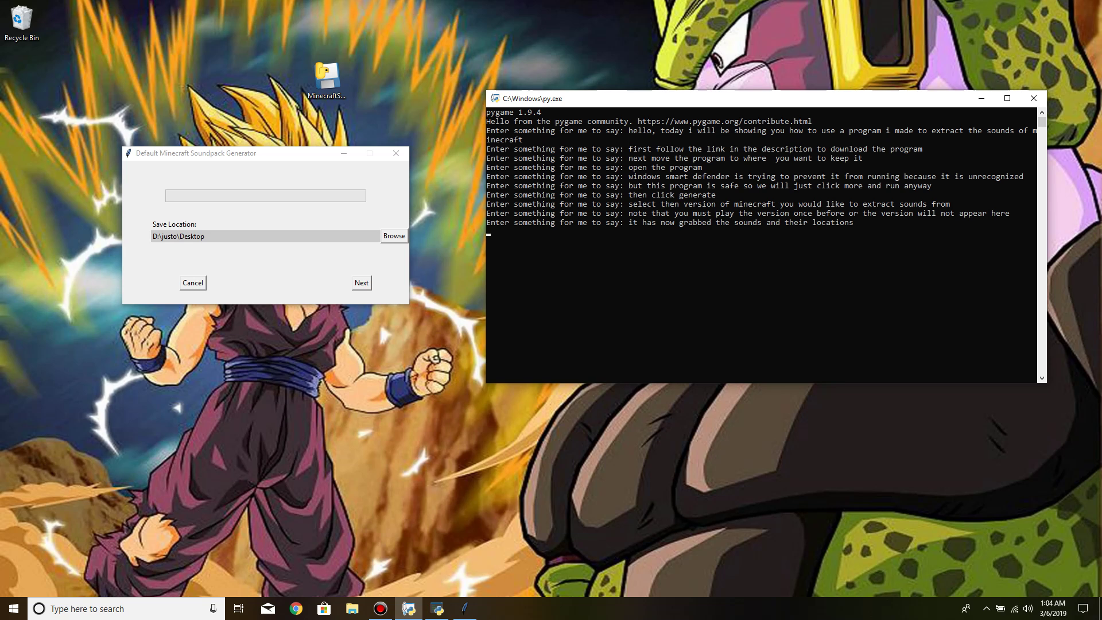
- Enter "you can change where to save the sounds by clicking browse, or you can just let it save to the same directory as the program is in"
text(you can change where to s)
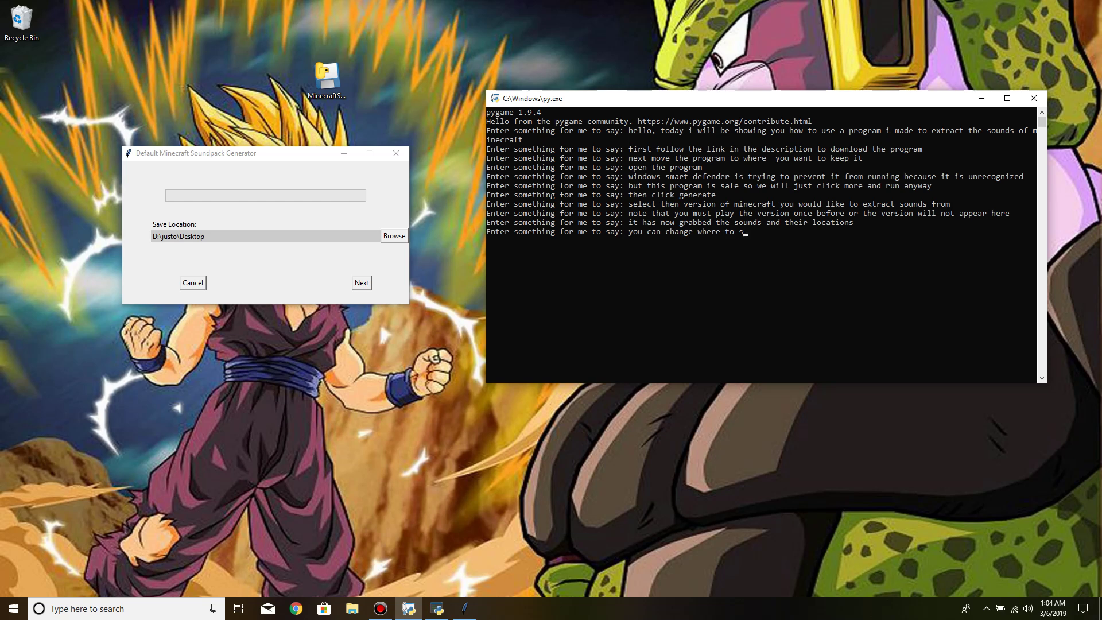
text(ave the sounds by clicking browse, or you can )
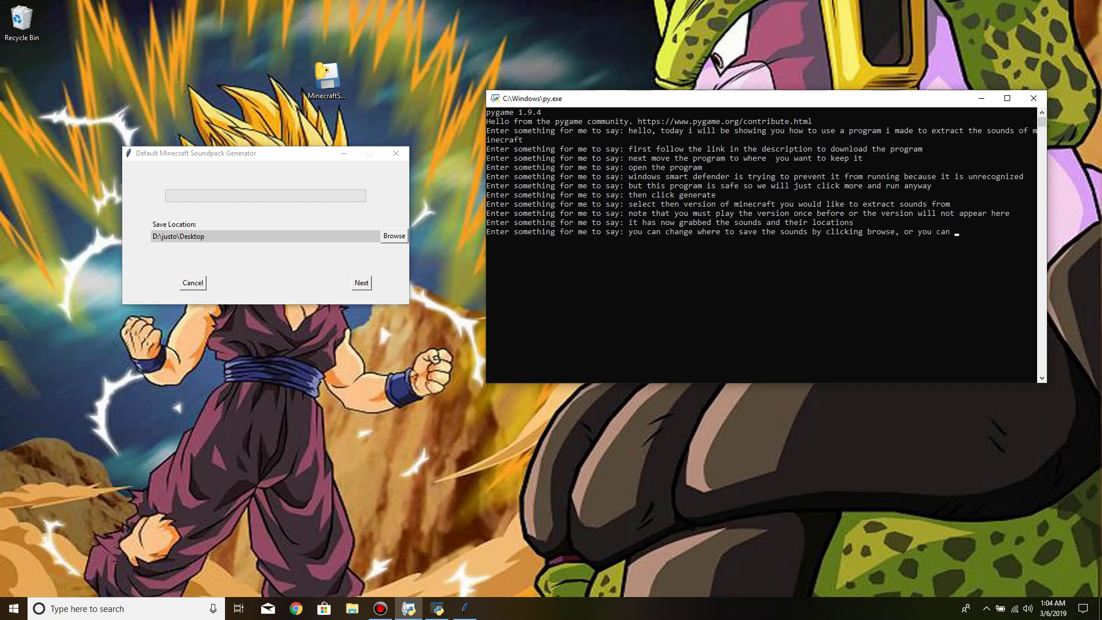
text(just let it save to the same directory as y)
key(BackSpace)
text(the program is in)
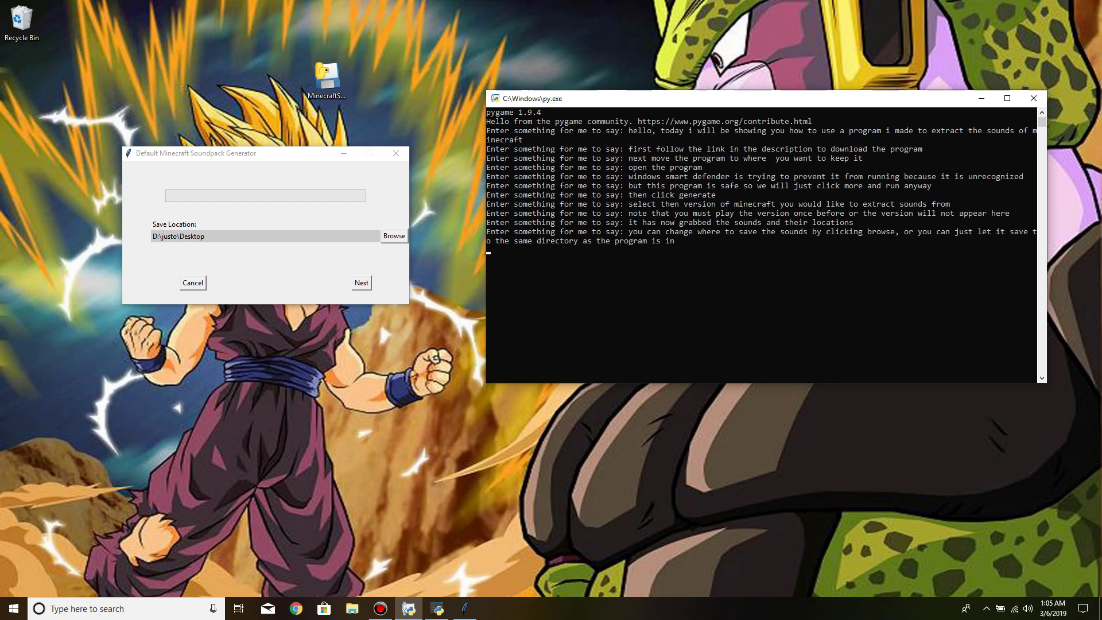
- Choose the Desktop folder as the save location in the Default Minecraft Soundpack Generator
key(alt+Tab)
click(394, 236)
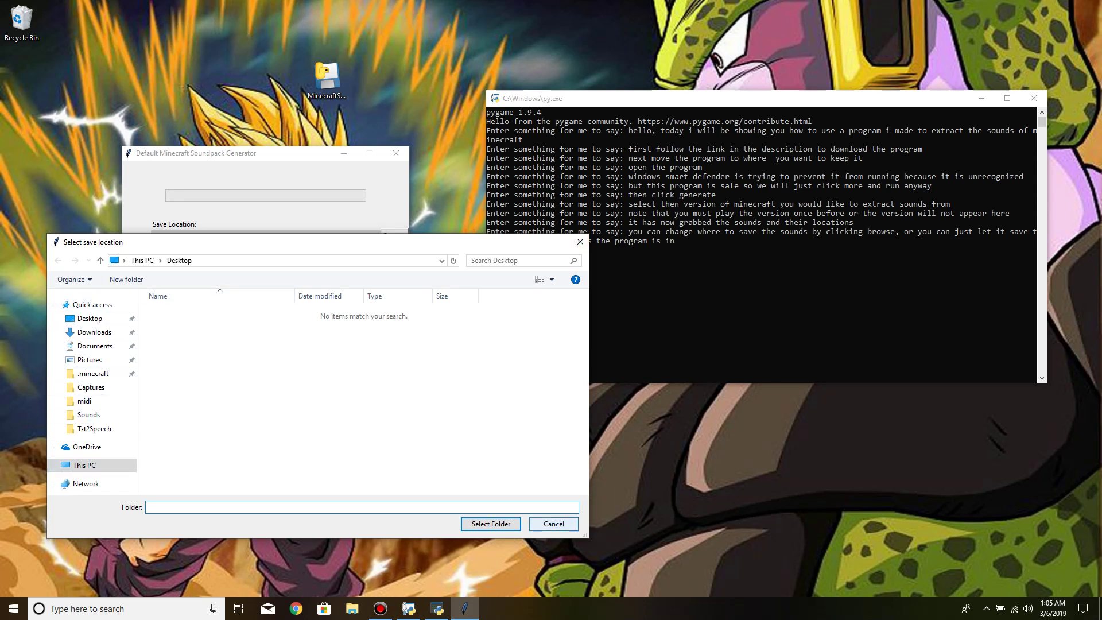
click(90, 318)
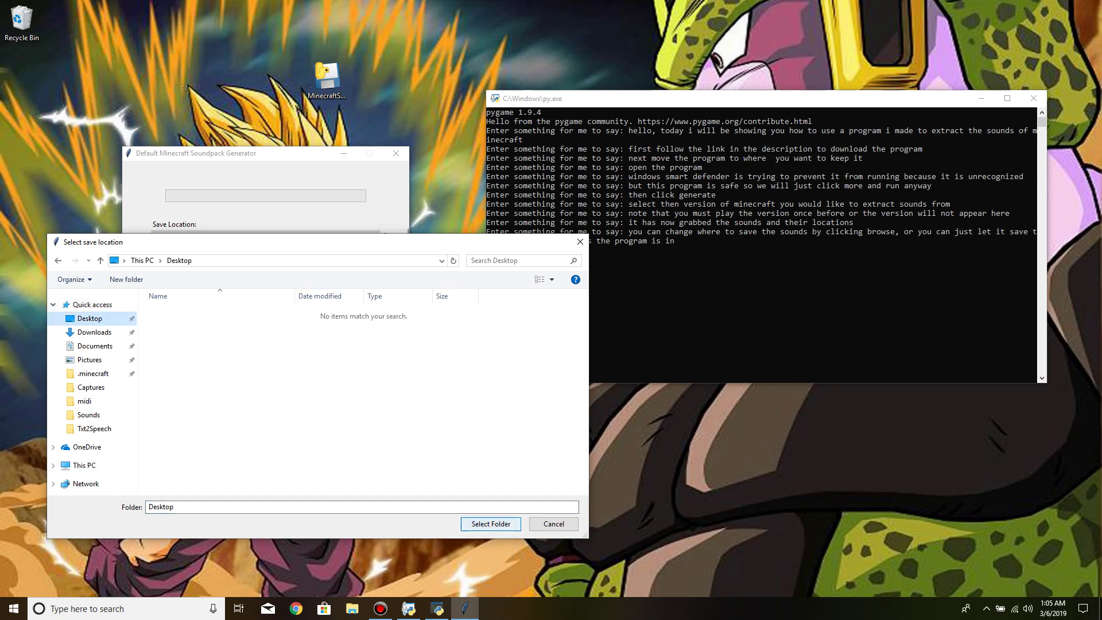
click(490, 524)
- Enter "click next and it will begin copying the sounds files and turning them into a resource pack" in the speech console and start the generation
click(633, 250)
text(click next a)
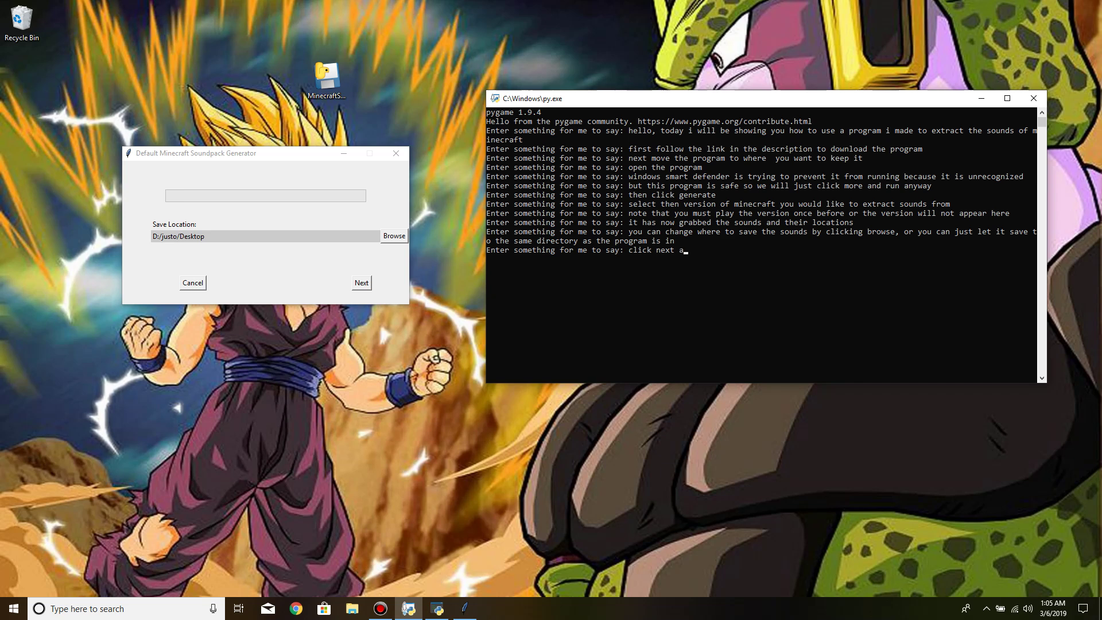
text(nd it will begin copying the sounds files)
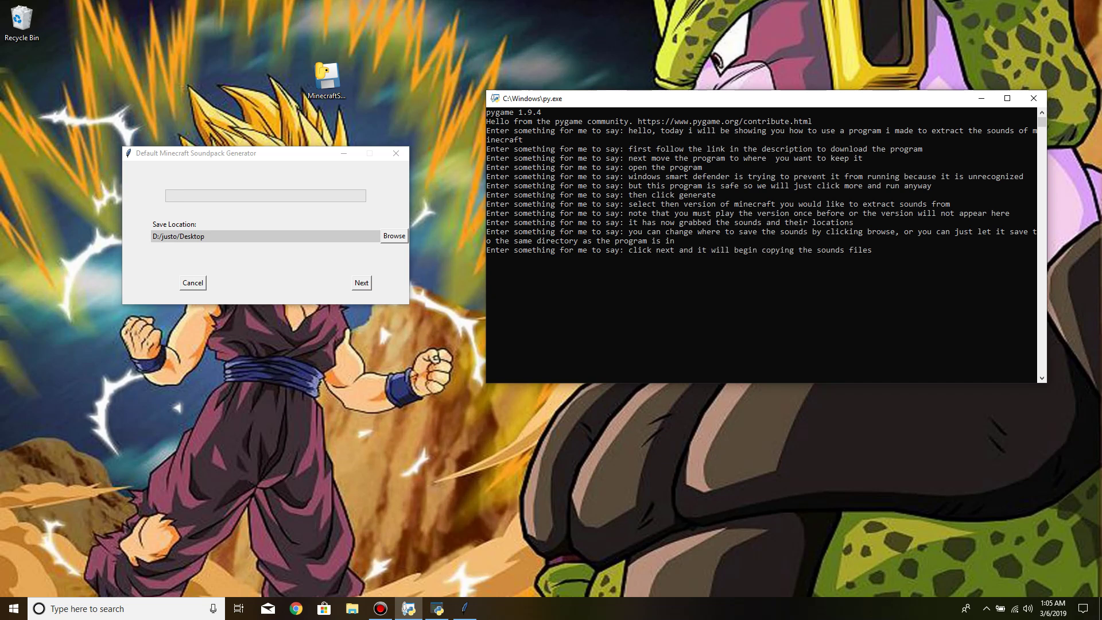
text( and turning them into a resource pack)
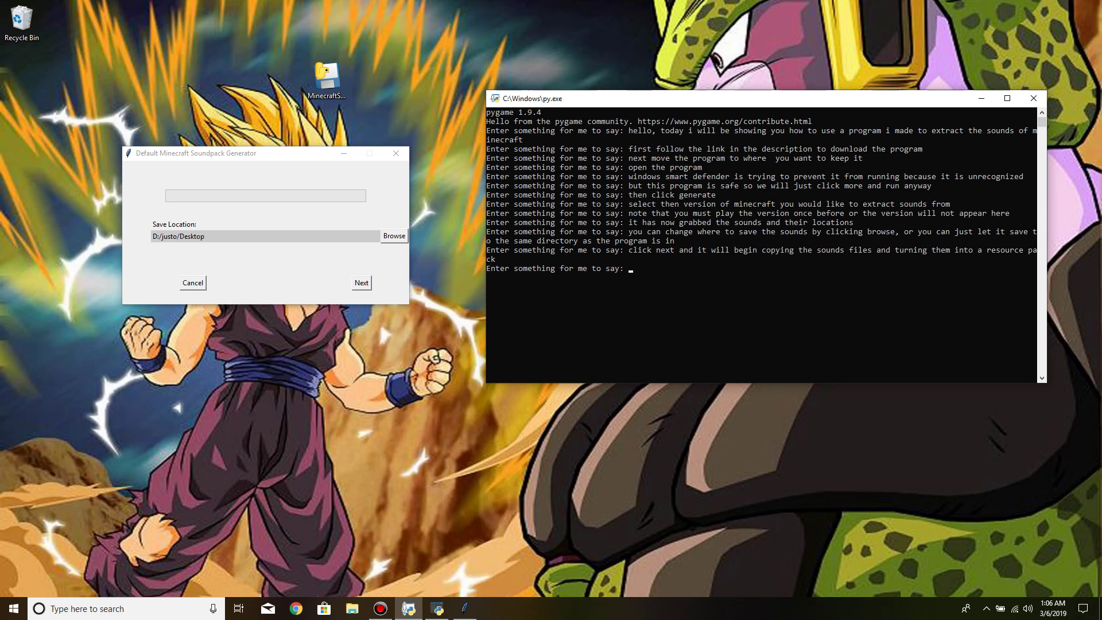
click(361, 282)
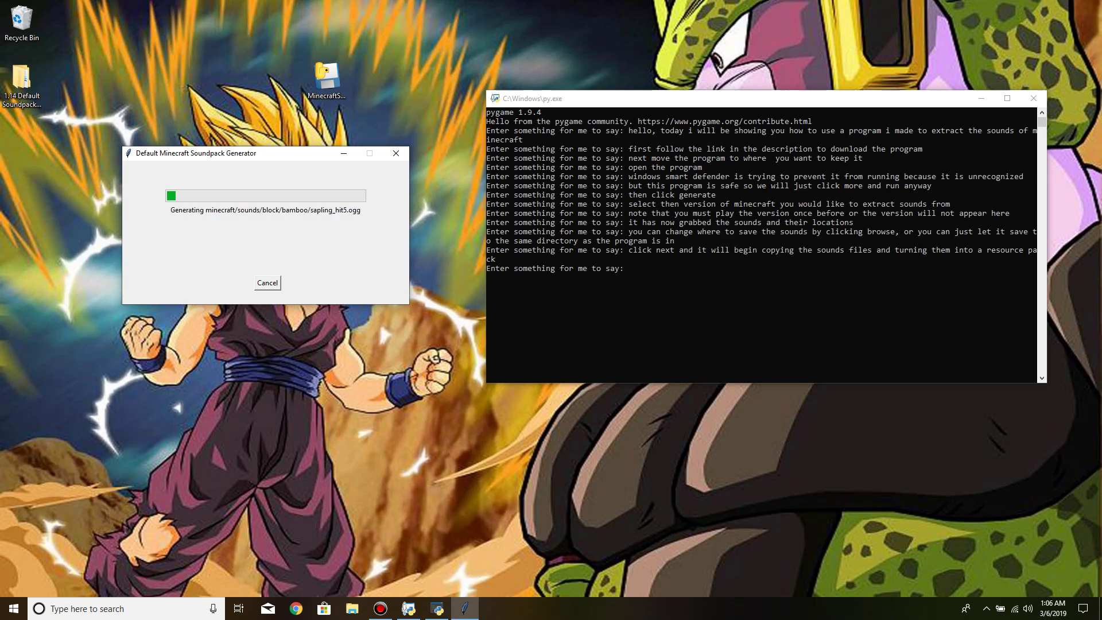
- Open the 1.14 Default Soundpack folder on the desktop and look through its sounds and item folders
double_click(22, 80)
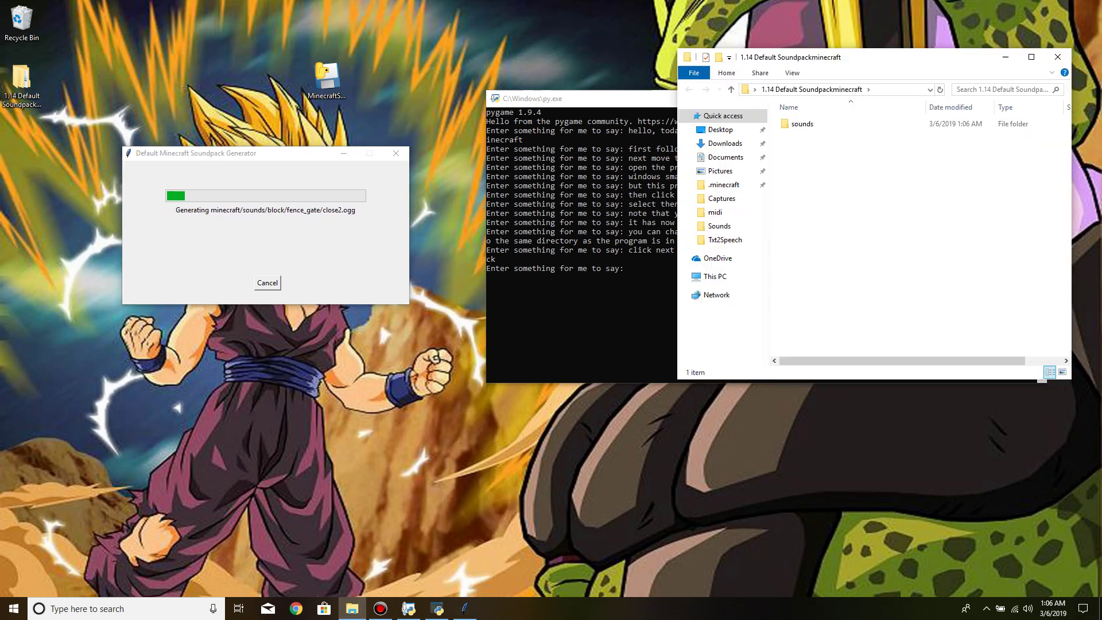
double_click(802, 124)
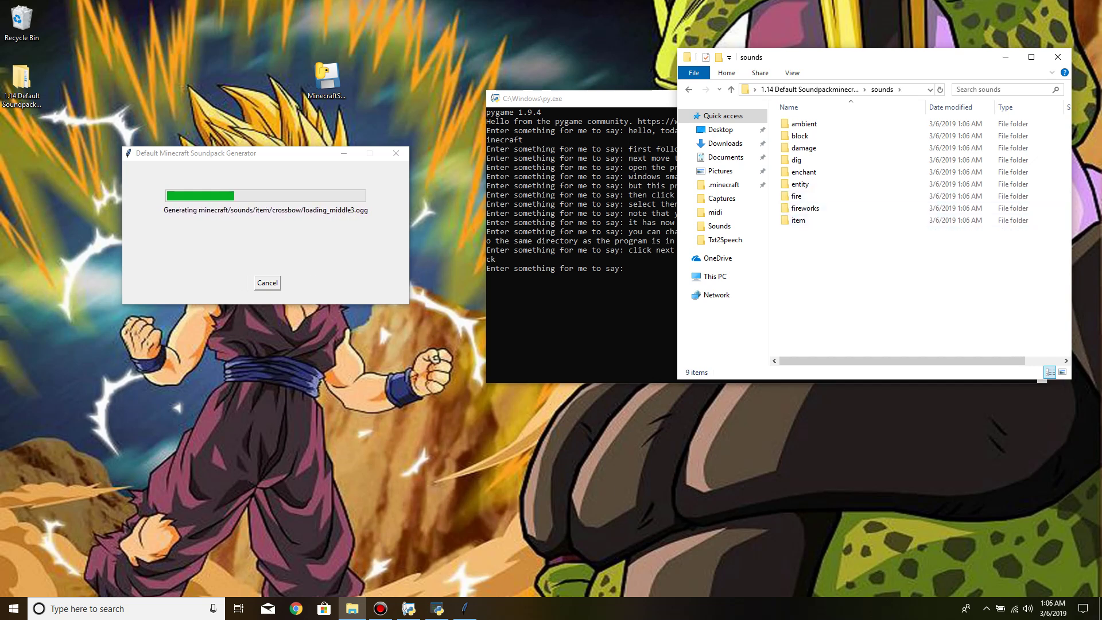
double_click(799, 220)
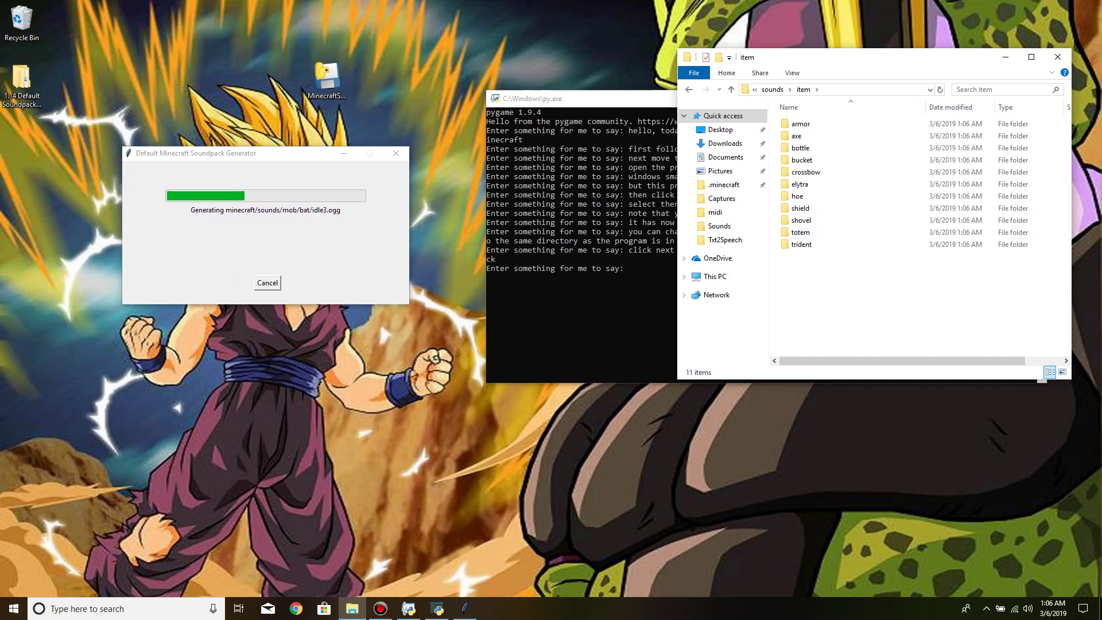
click(731, 90)
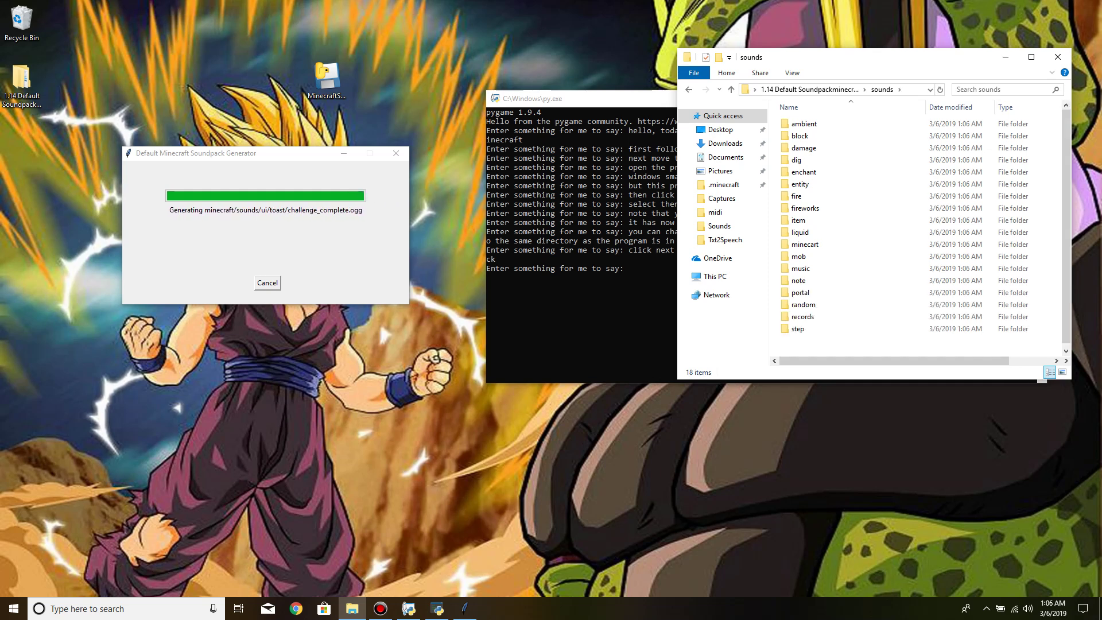
- Enter "the resource pack is now generated and you have your minecraft sounds" in the speech console and shift the generator window slightly
key(alt+Tab)
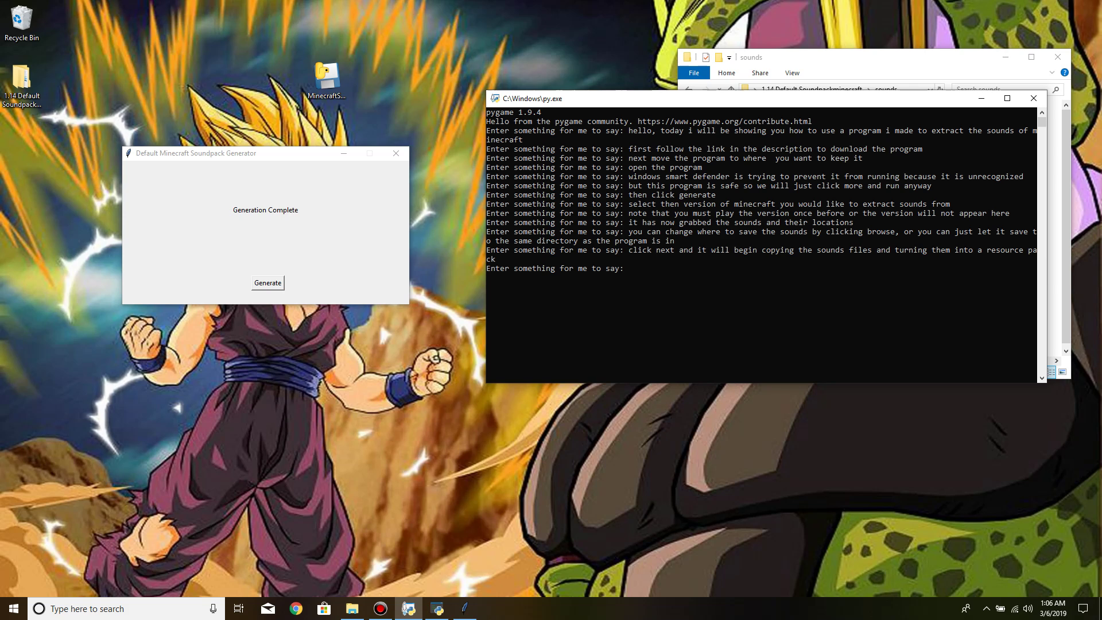
text(the resource pack is now generated and you have)
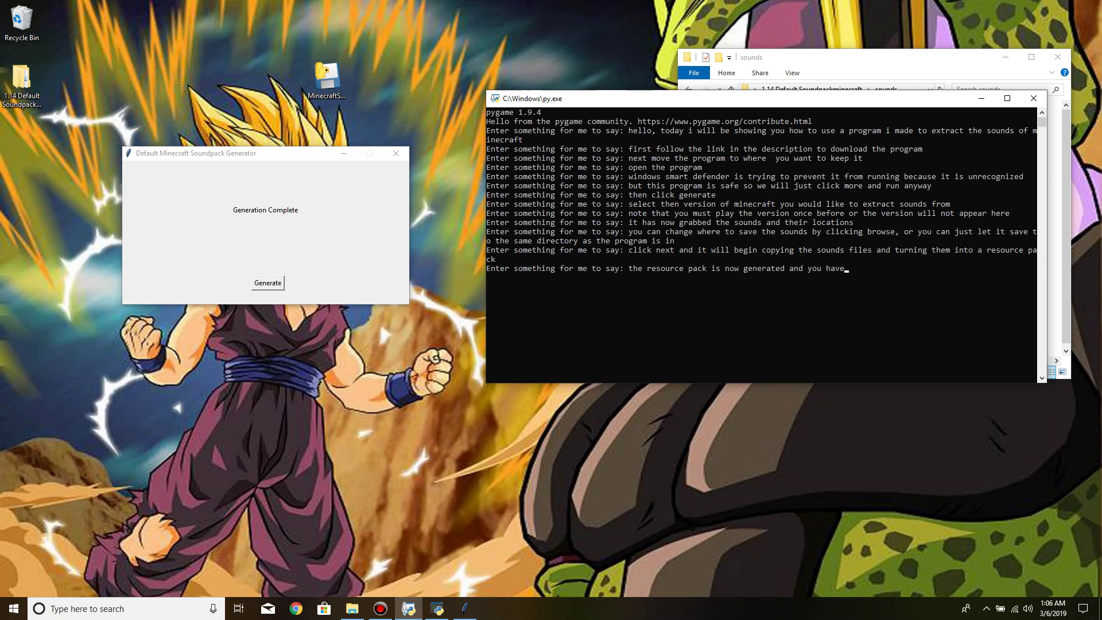
text( your minecraft sounds)
key(alt+Tab)
drag(265, 154, 232, 160)
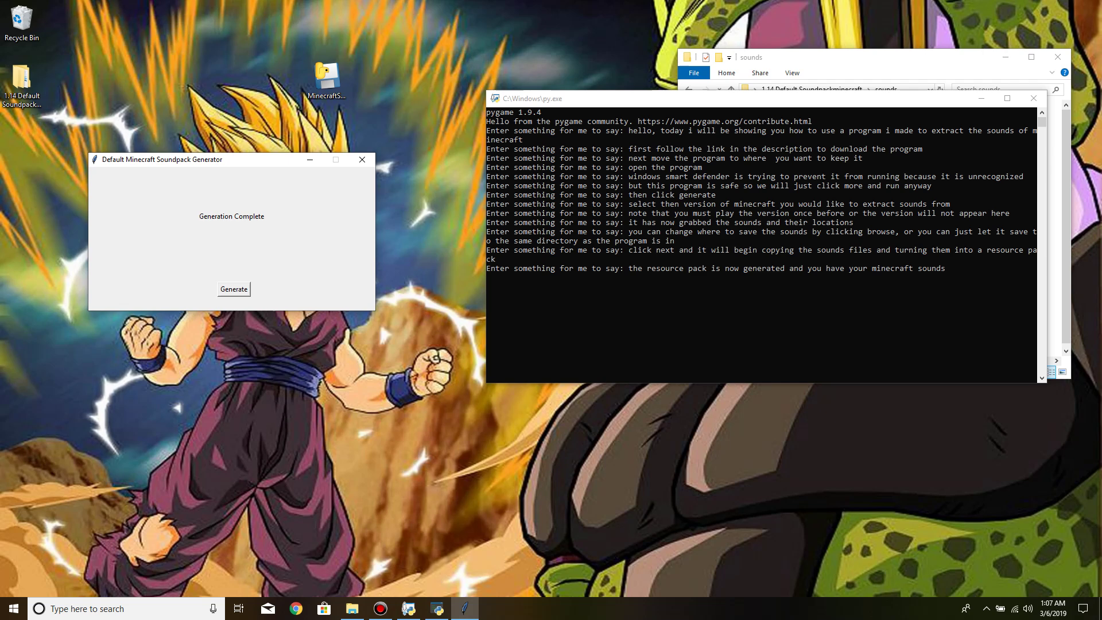
key(alt+Tab)
key(Return)
- Enter "you can click generate to generate again or just close it" in the speech console
text(you can click ge)
text(nerate to gener)
text(ate)
text( again)
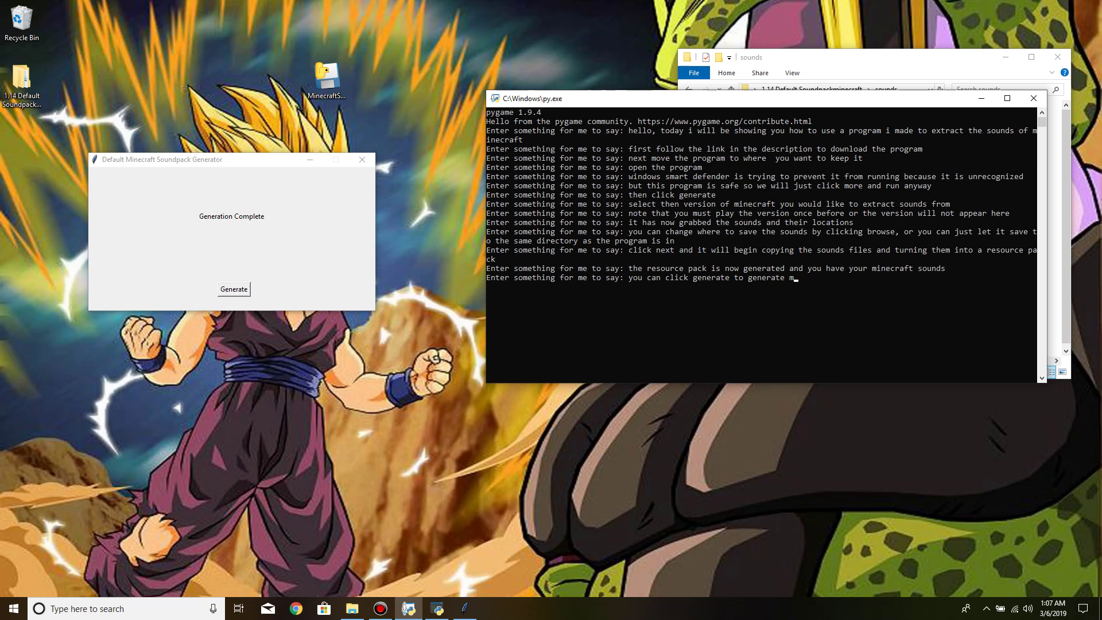
text( or just close it)
key(Return)
- Close the Default Minecraft Soundpack Generator
click(233, 289)
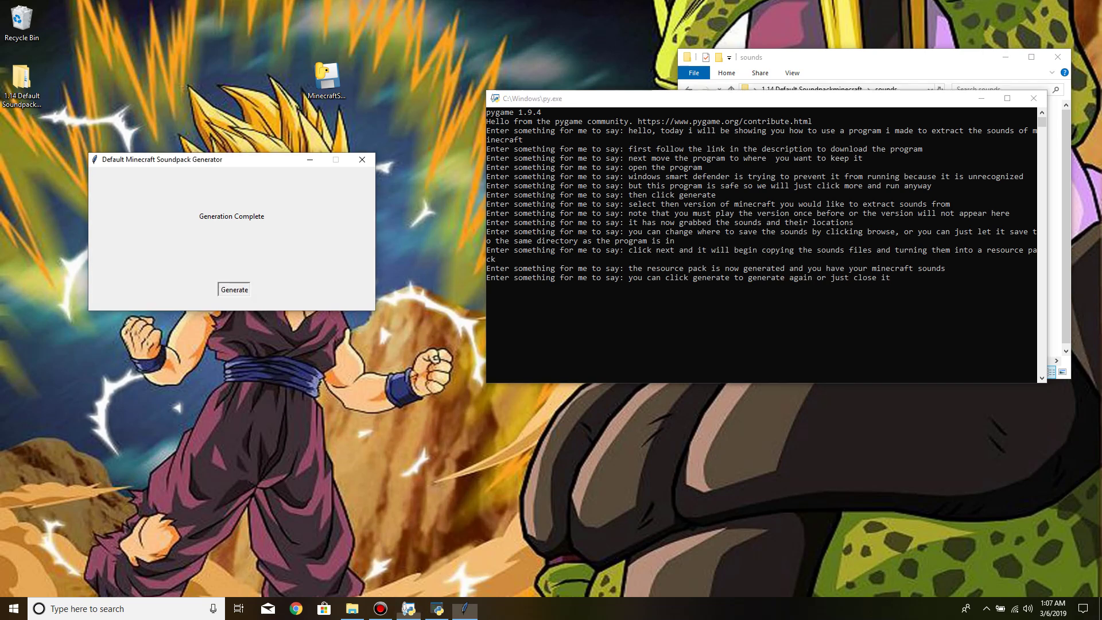
click(599, 458)
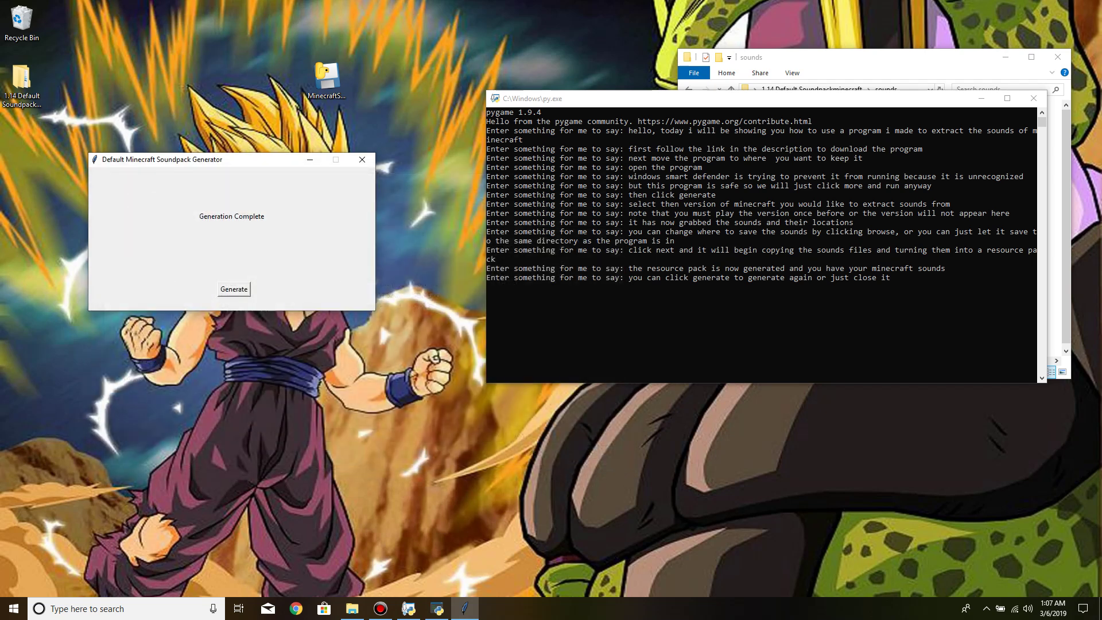
click(362, 160)
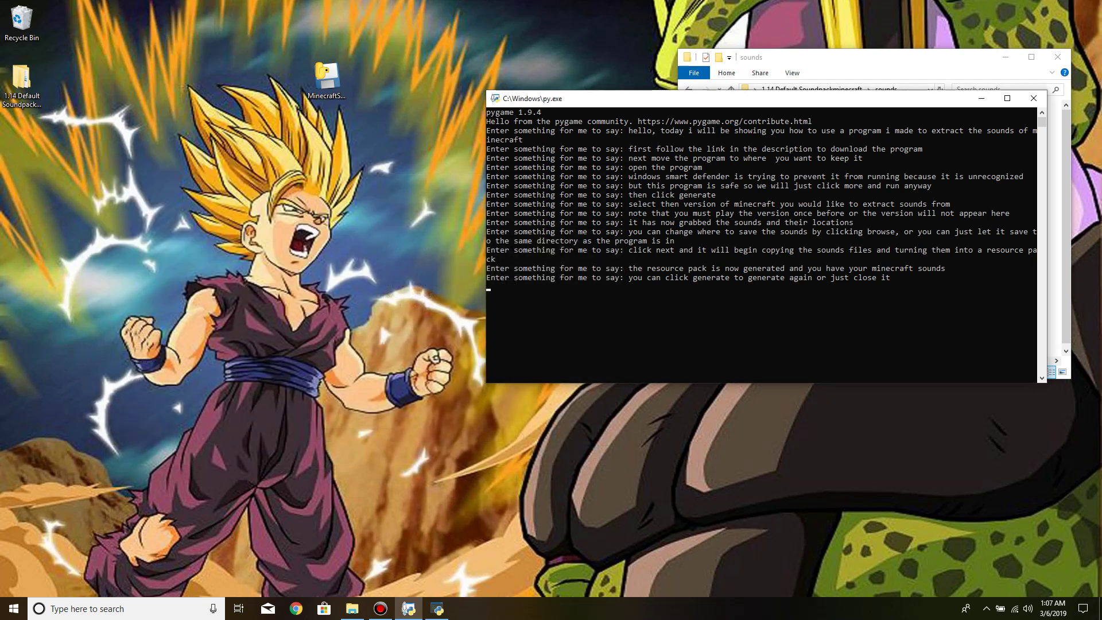
- Move the speech console clear of the sounds folder window and bring the folder window into focus
key(Return)
drag(746, 98, 340, 99)
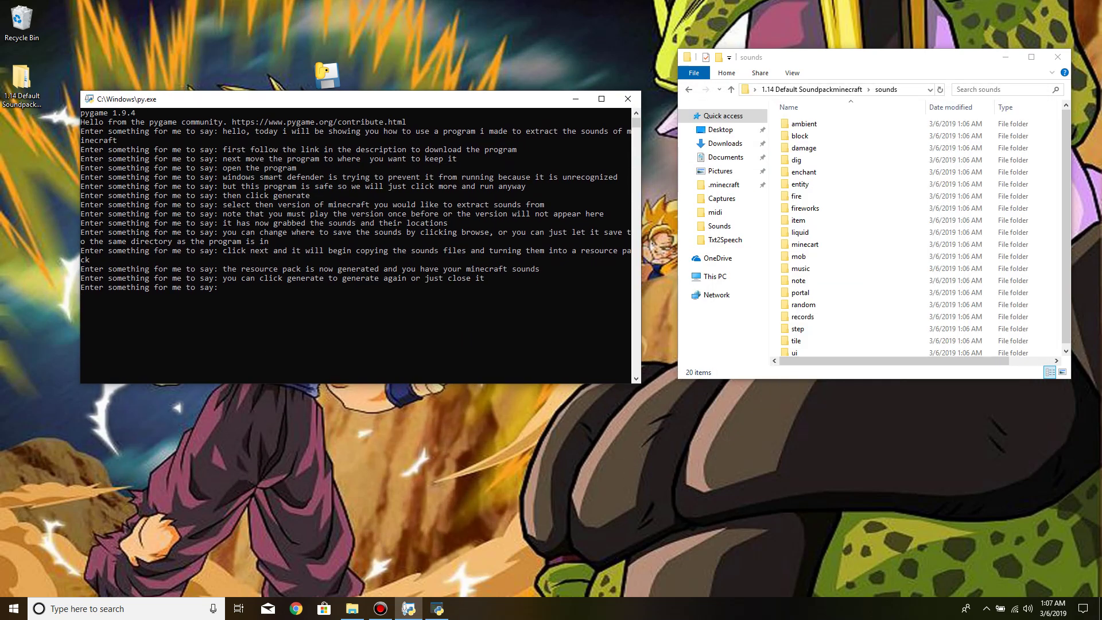
click(867, 57)
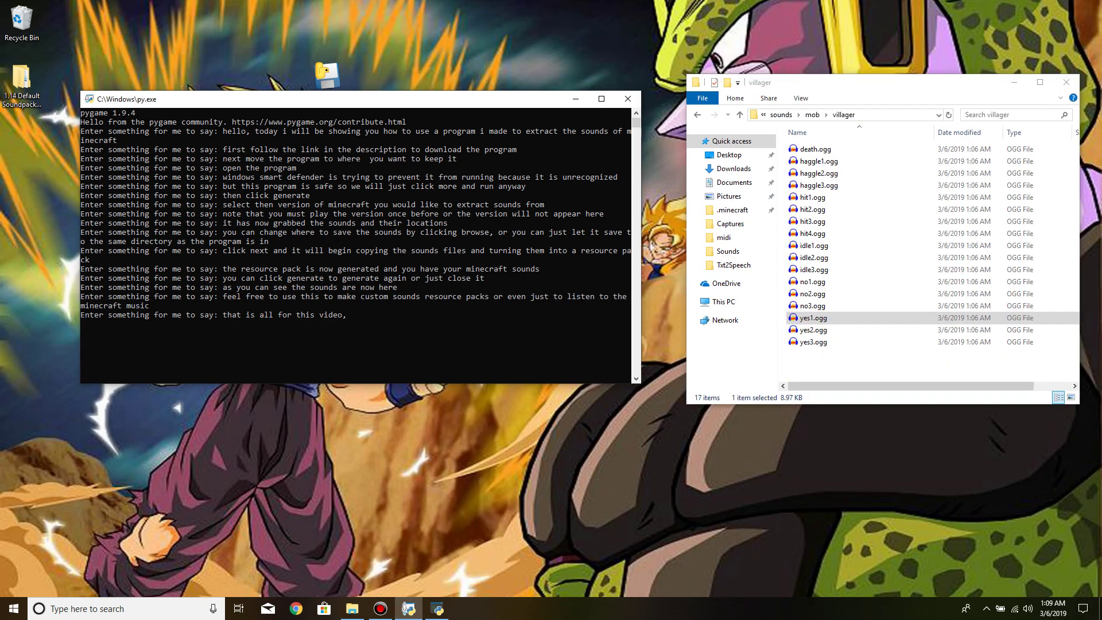
- Complete the closing narration line in the speech console with "i'll see you guys in the next one"
text(see you guys in the next one)
text(i'll)
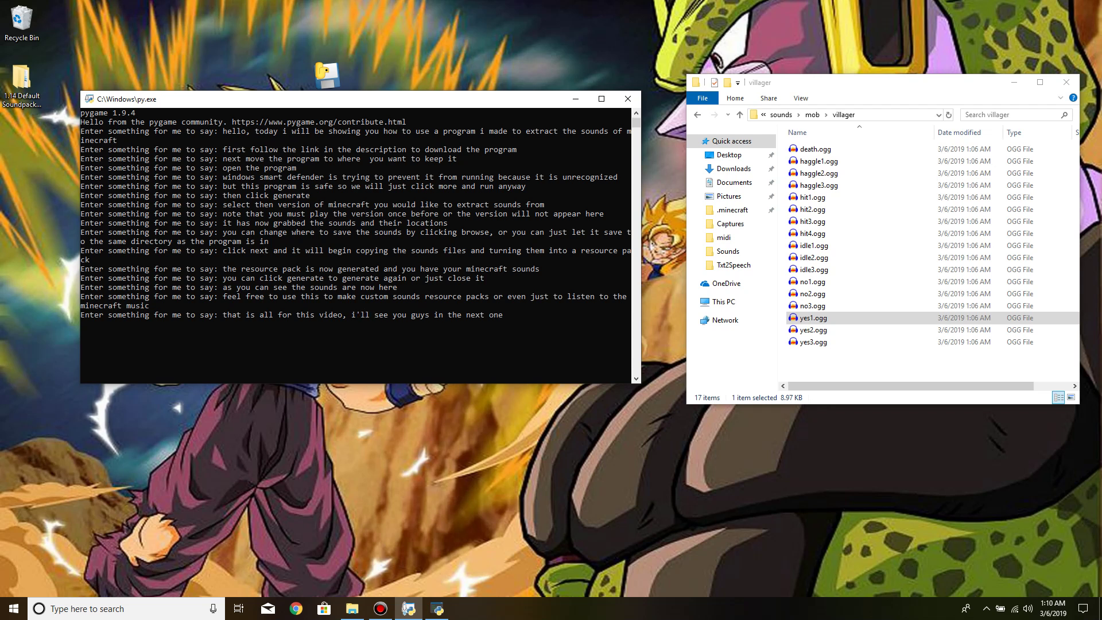